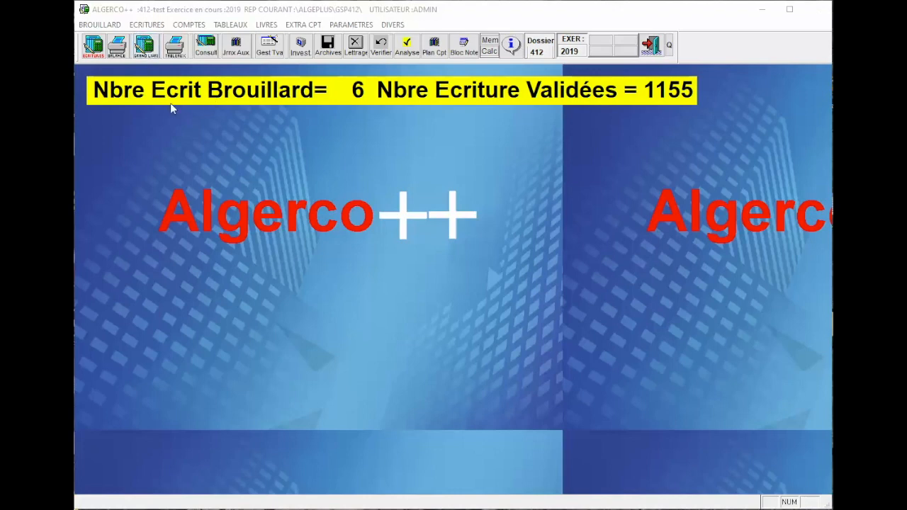
- Open the accounting entries, check the validated entries, and return to the draft entries
click(98, 54)
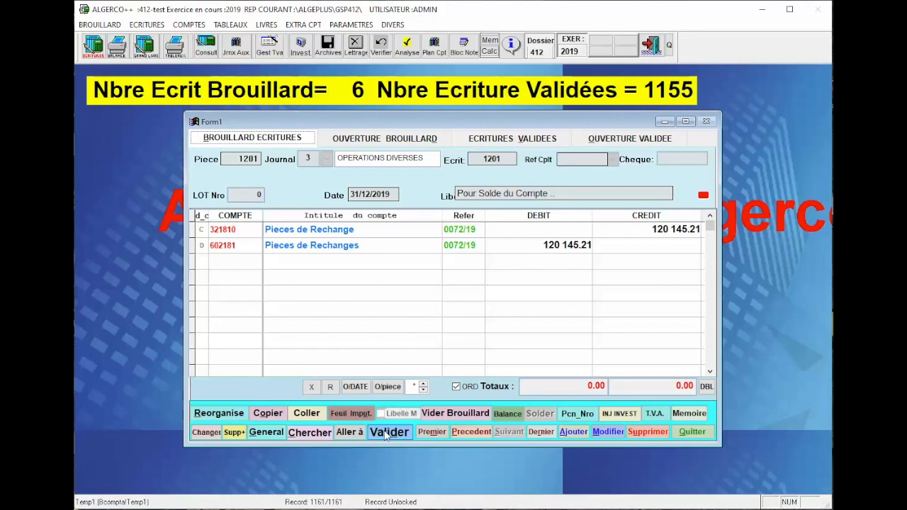
click(517, 140)
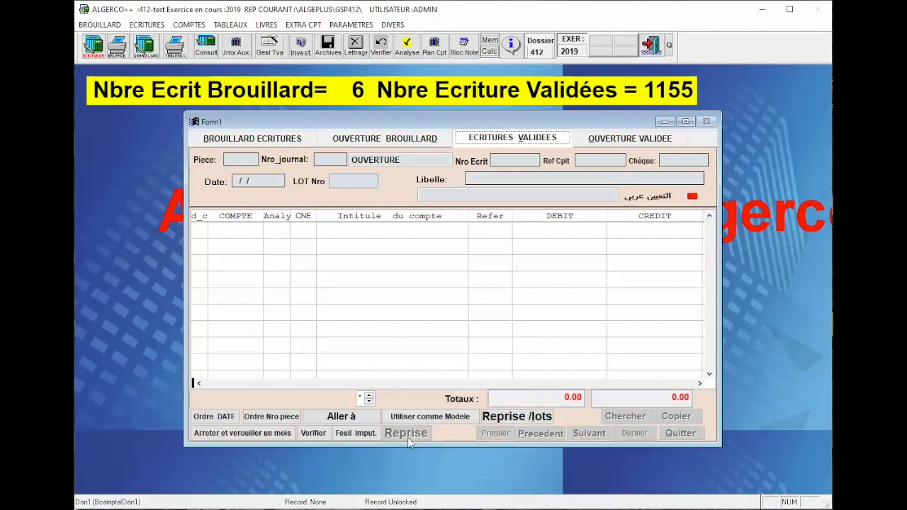
click(287, 146)
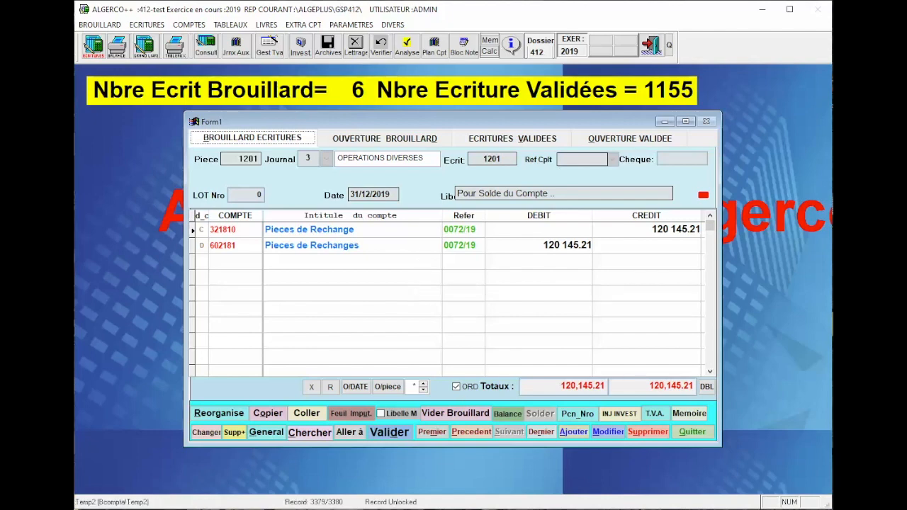
- Copy the draft purchase entry "Fact SonelGaz" (piece 2) and paste it as a new entry after the last one
click(509, 432)
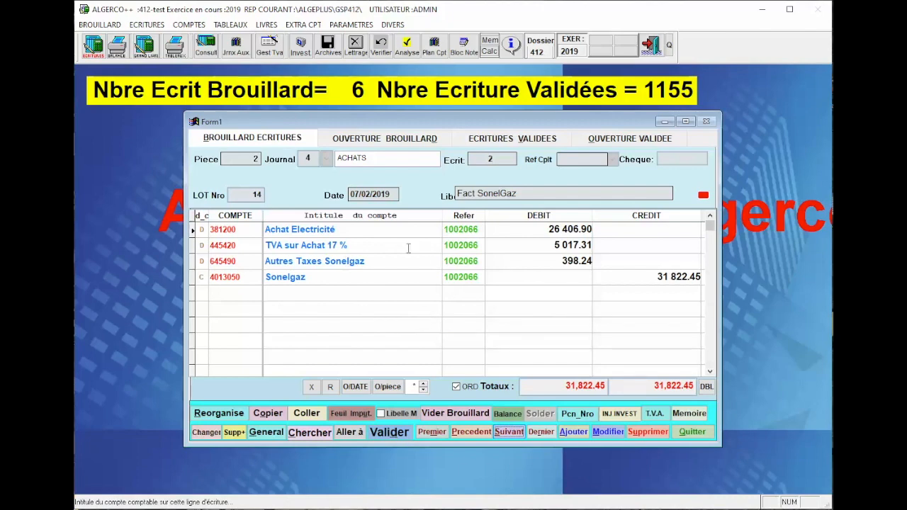
click(277, 416)
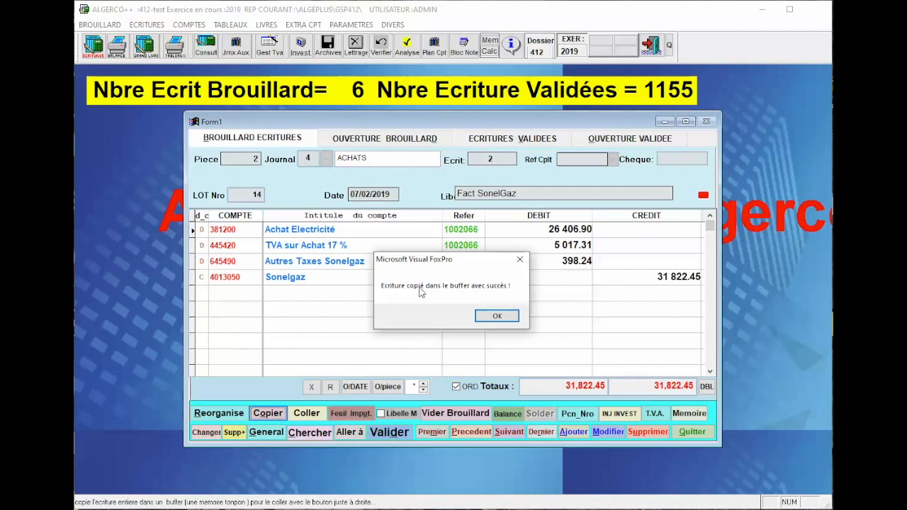
click(496, 316)
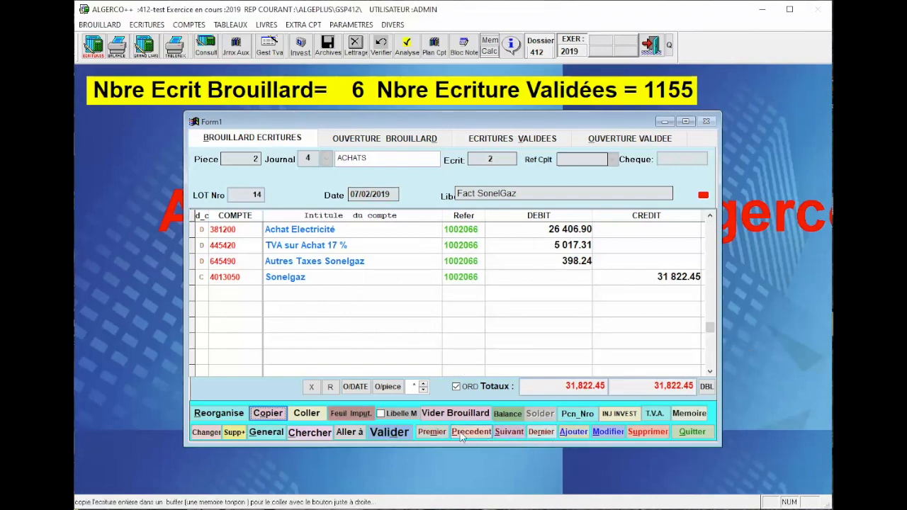
click(553, 433)
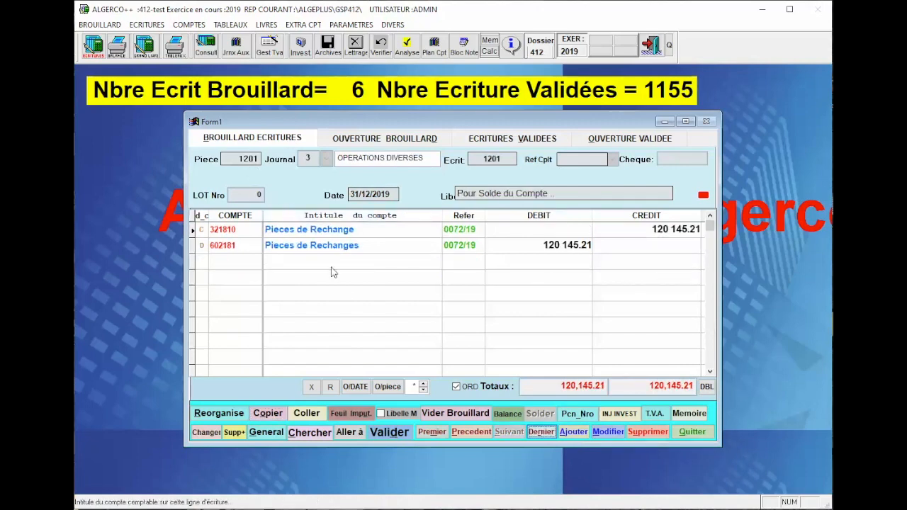
click(320, 415)
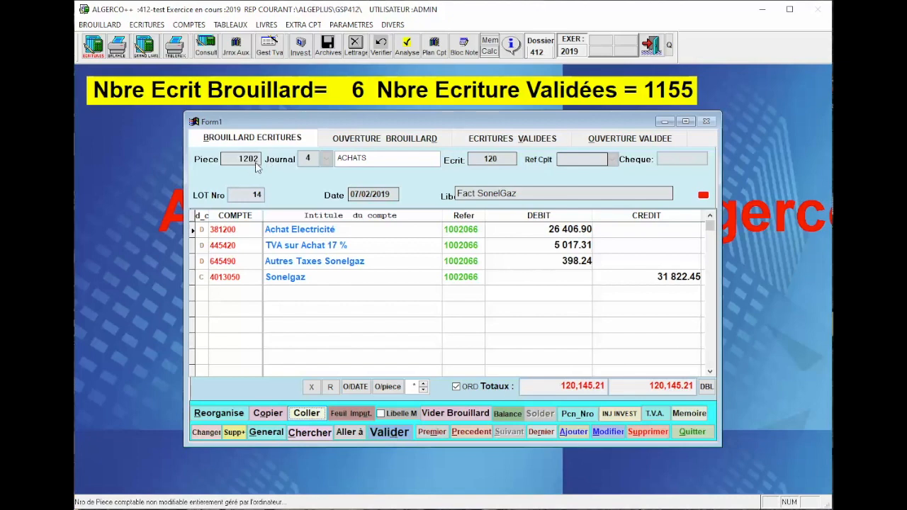
- Open the pasted "Fact SonelGaz" entry for modification, go through its amounts, accounts and first line's reference, and save it
click(595, 436)
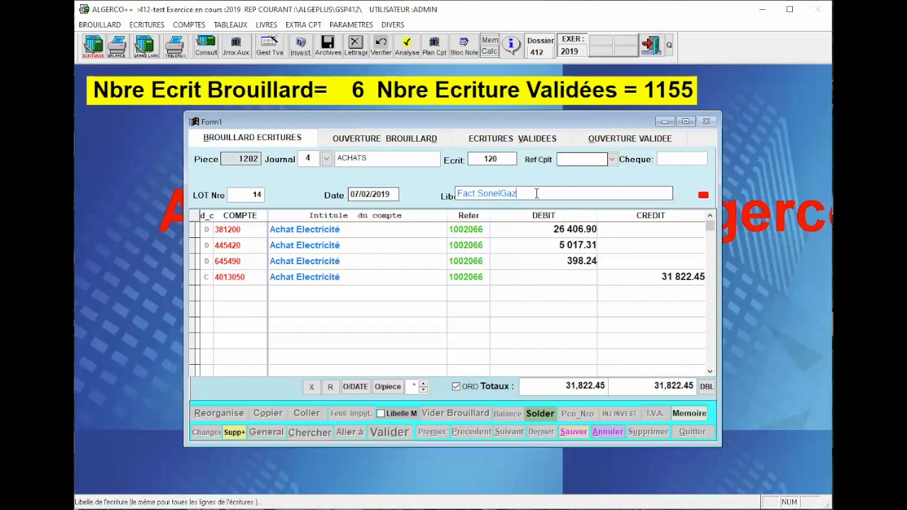
click(552, 229)
click(554, 245)
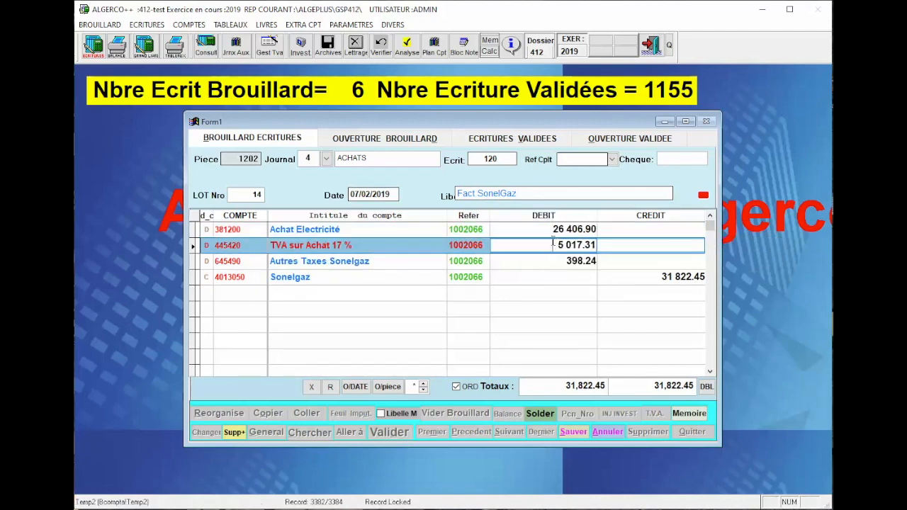
click(565, 258)
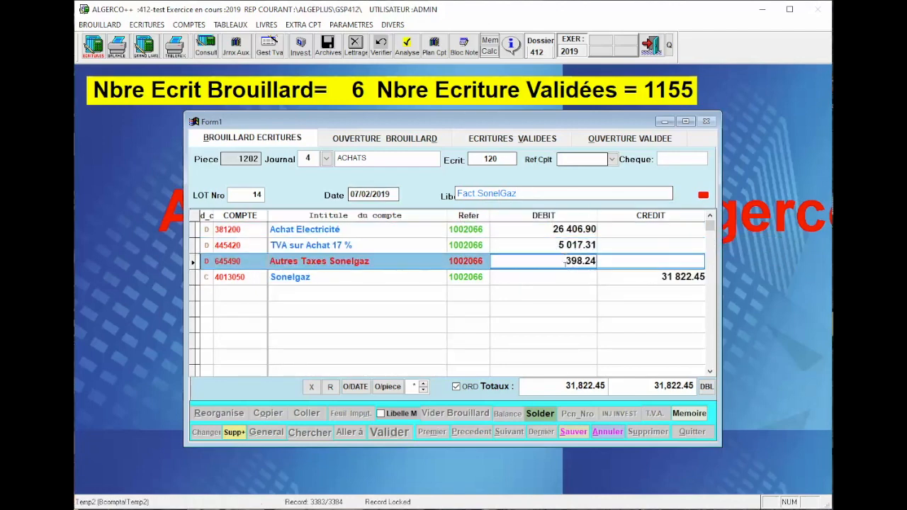
click(655, 277)
click(252, 230)
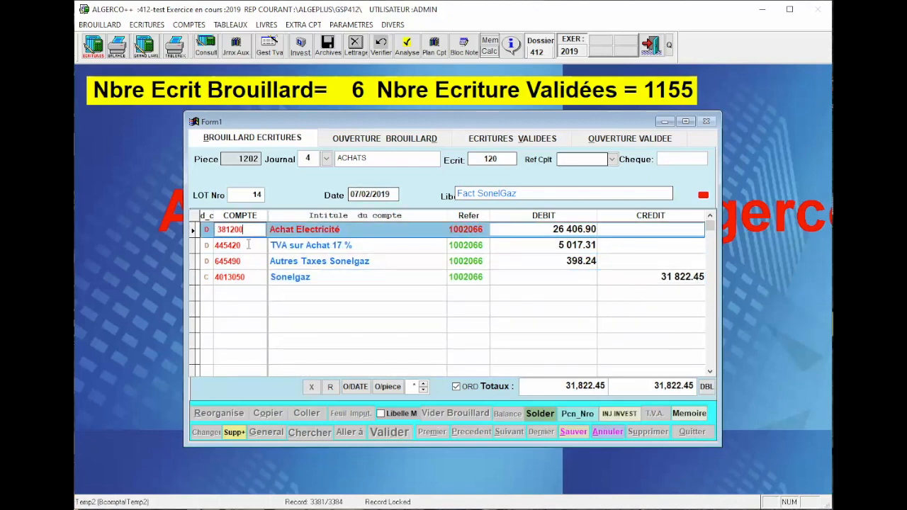
click(252, 245)
click(253, 261)
click(258, 280)
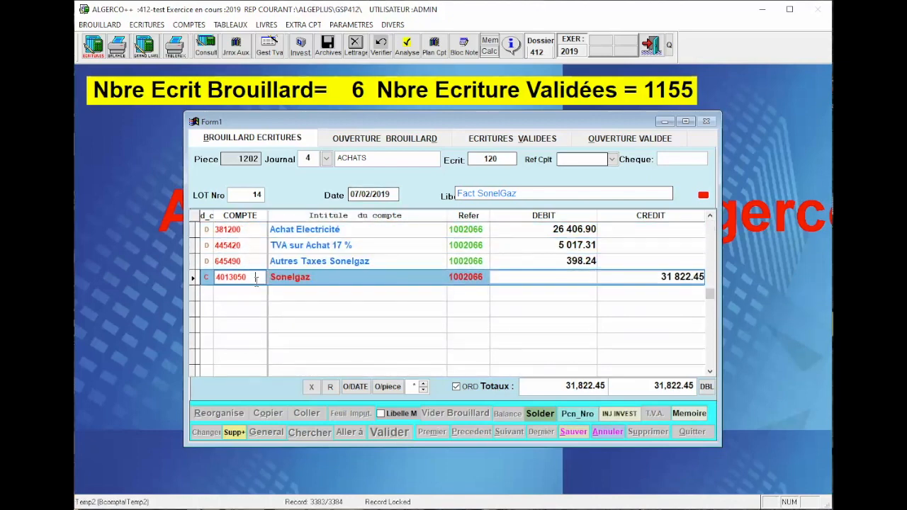
click(471, 230)
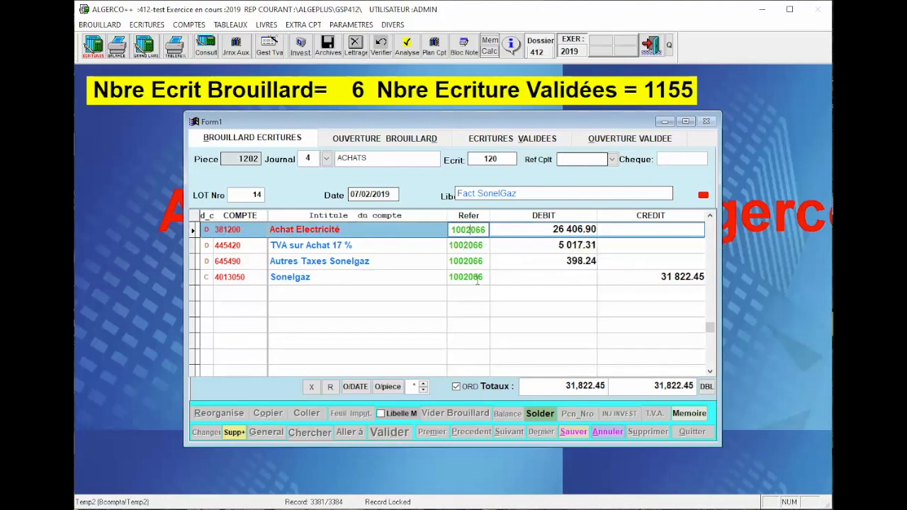
click(574, 431)
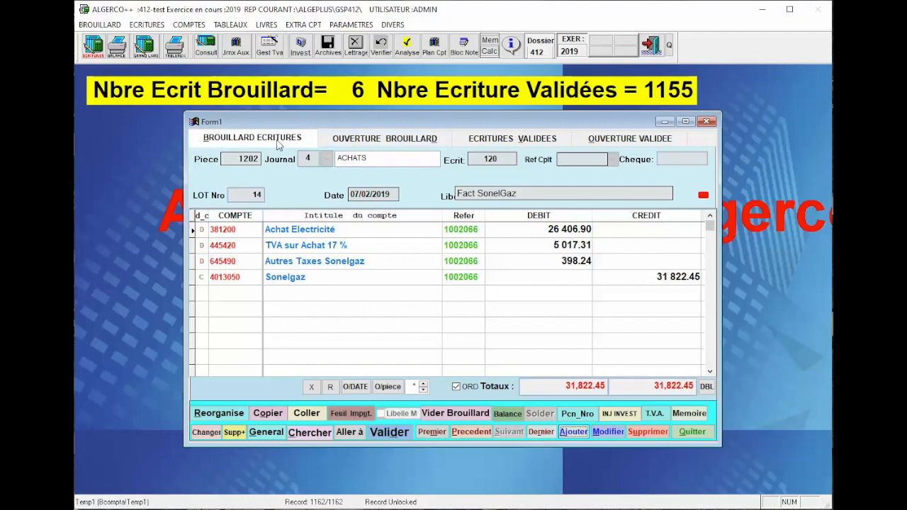
- Check the validated entries against the draft entries and close the entries window
click(500, 142)
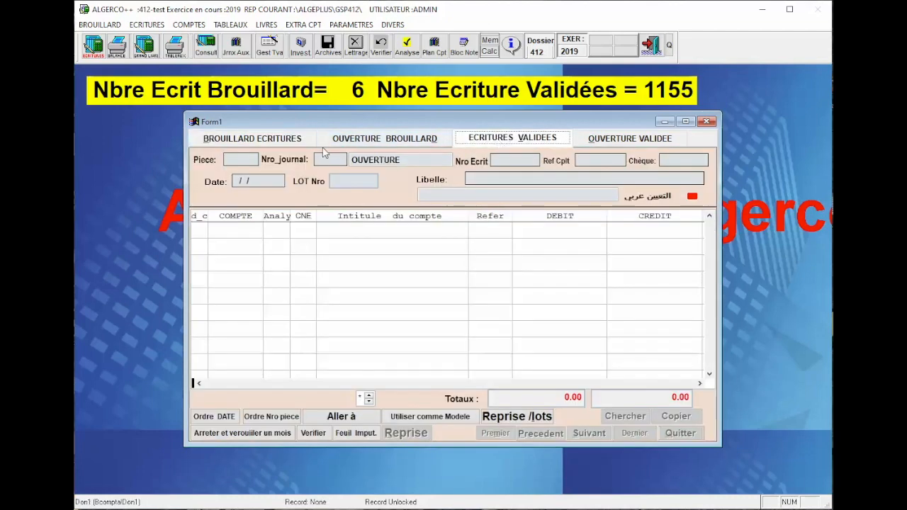
click(293, 139)
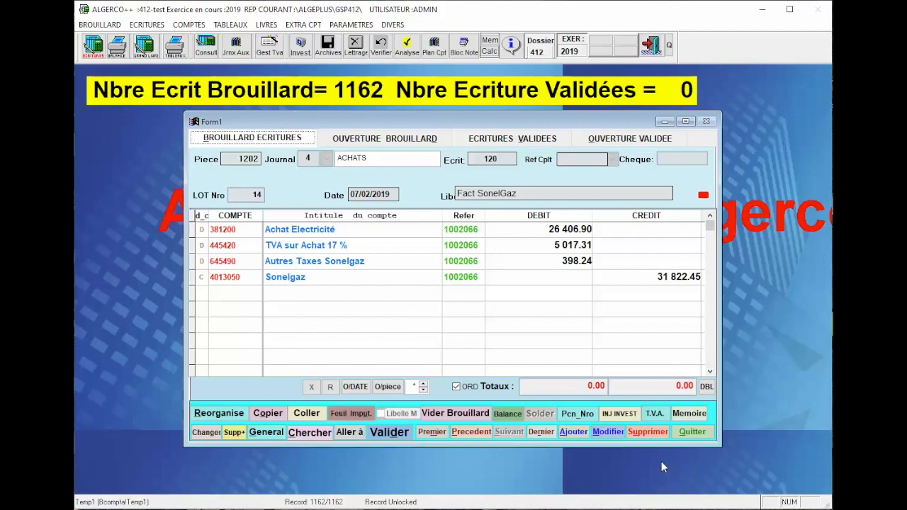
click(692, 431)
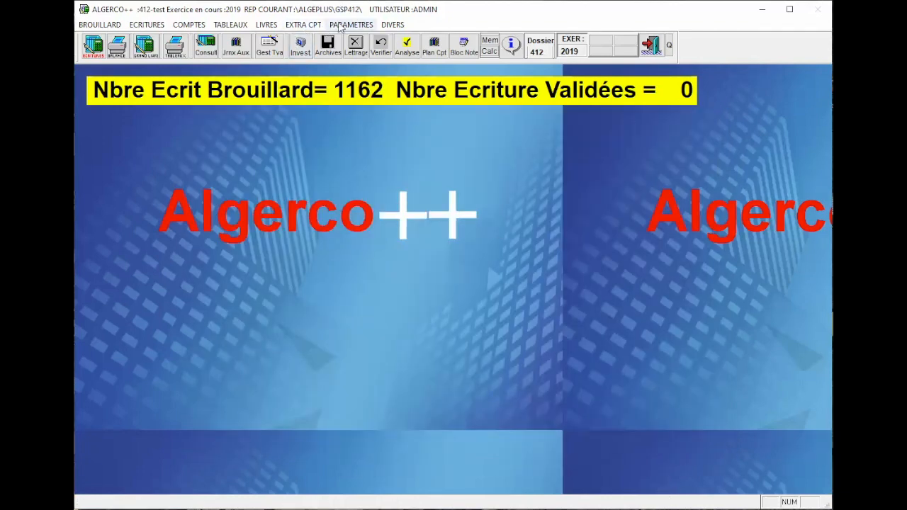
- Enable the option "Corriger le nro d'écriture pendant la reoganisation" in the entry and processing parameters and accept it
click(339, 27)
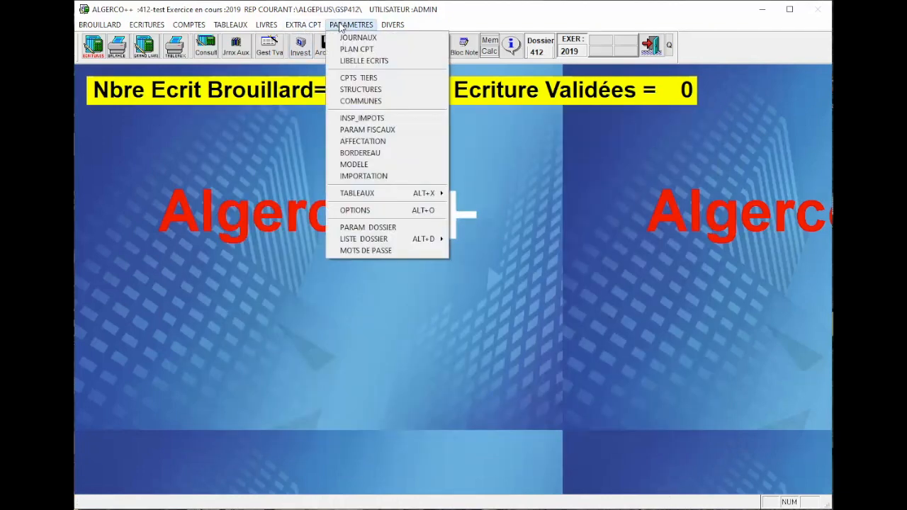
click(366, 213)
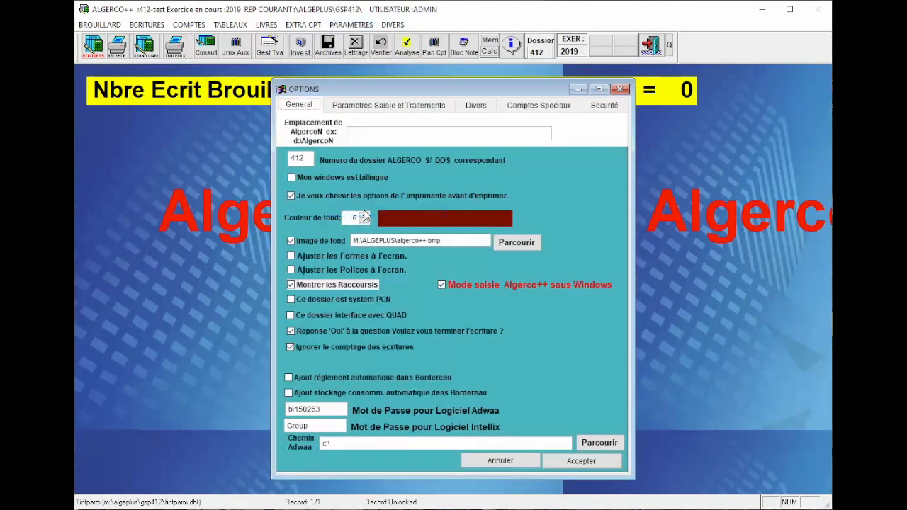
click(368, 107)
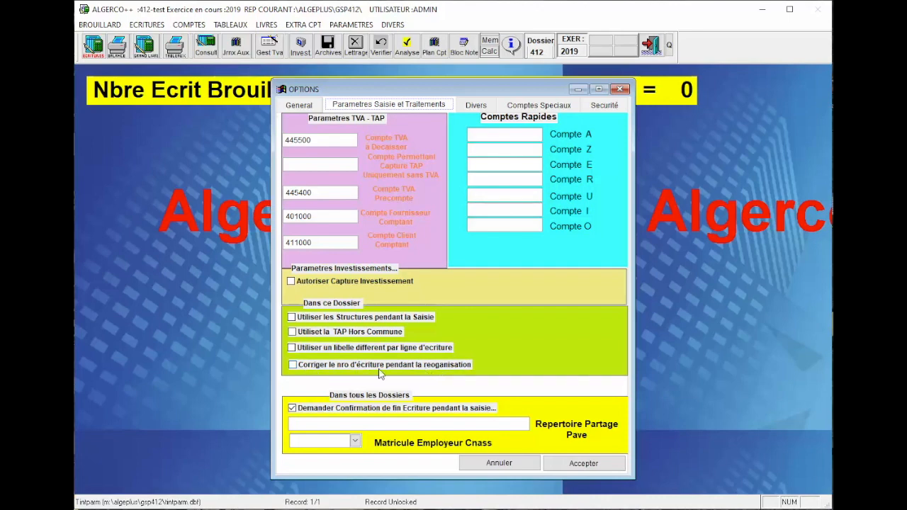
click(293, 365)
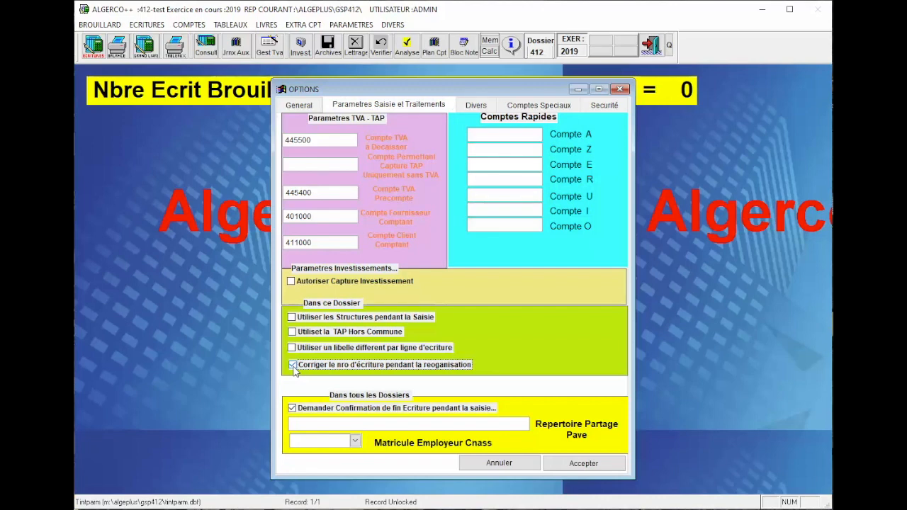
click(580, 465)
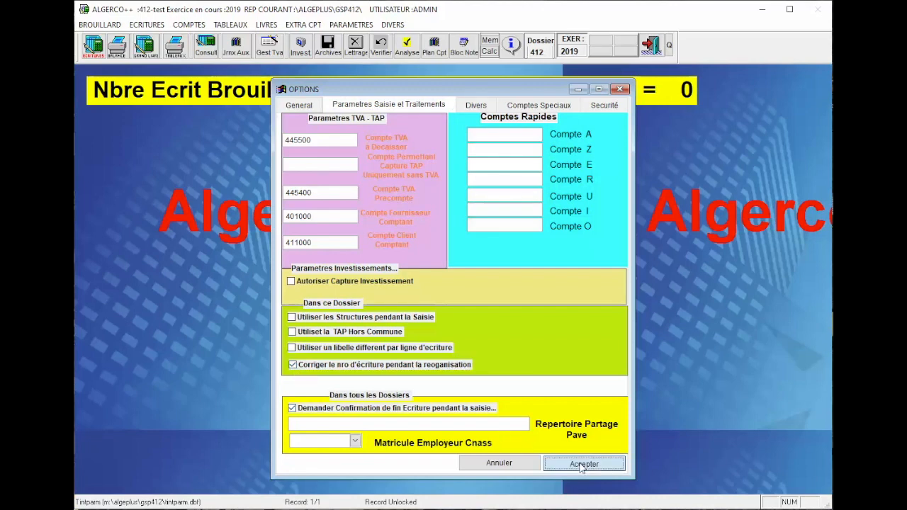
- Reorganise the draft entries by date, accepting the warnings and confirming the operation
click(98, 52)
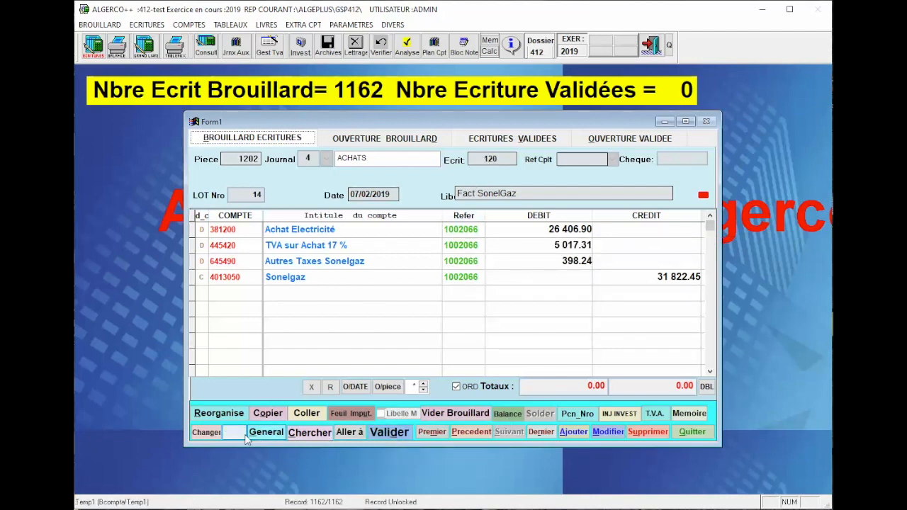
click(218, 414)
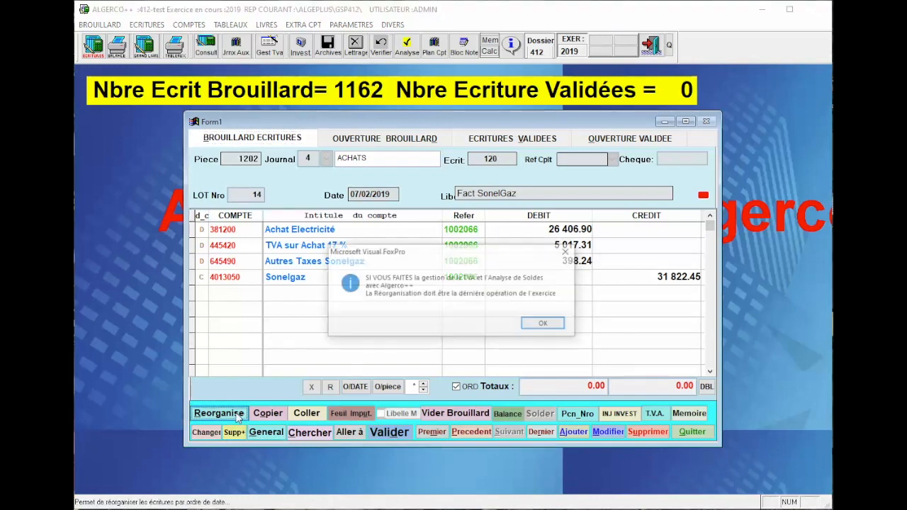
click(552, 324)
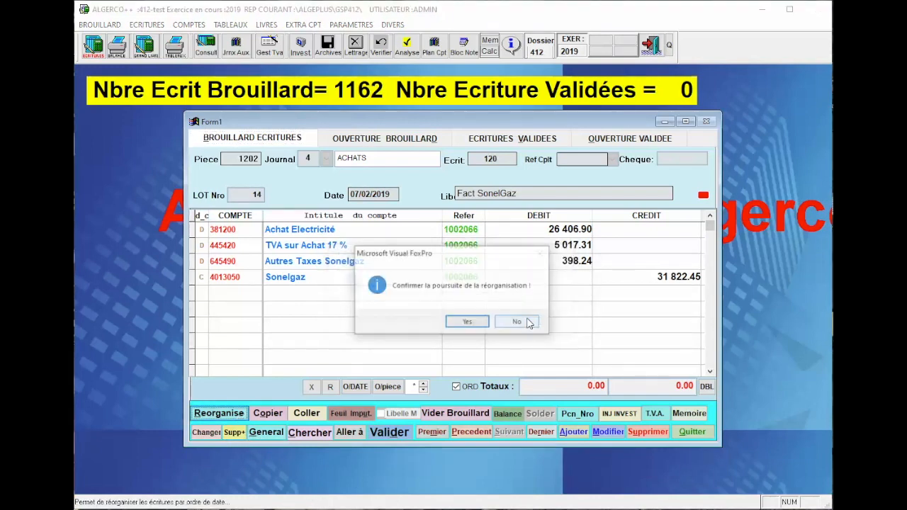
click(464, 322)
click(486, 323)
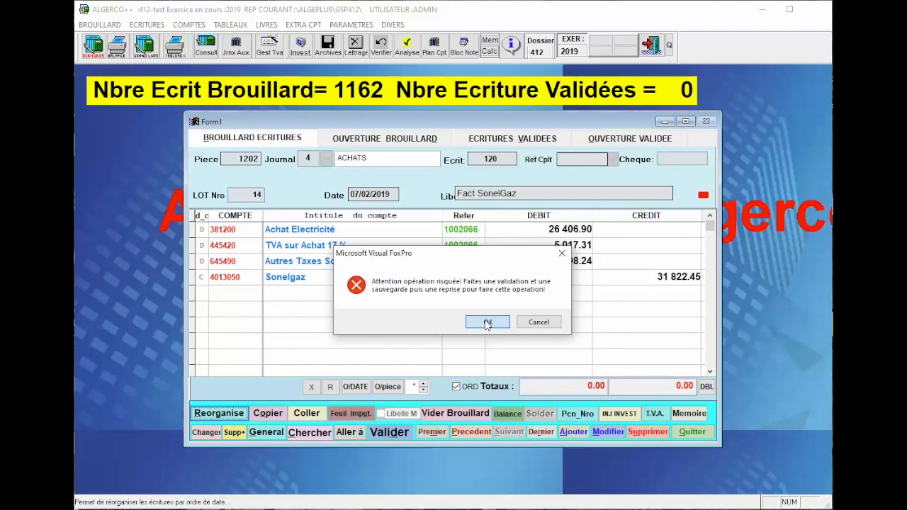
click(486, 323)
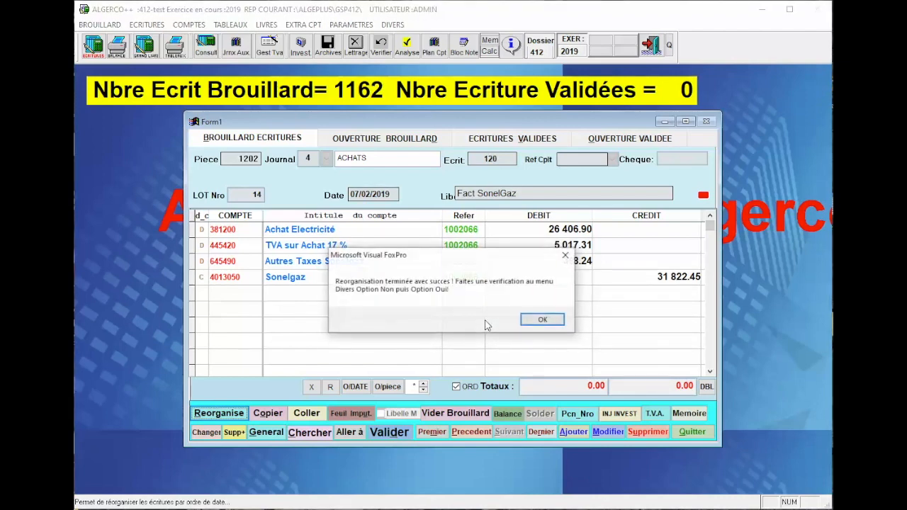
click(541, 319)
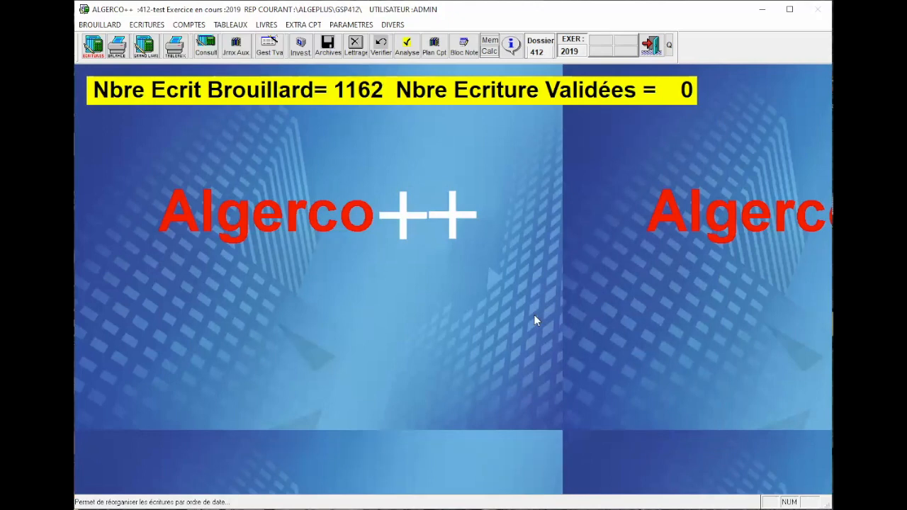
- Reopen the draft entries and check the piece and entry numbering from the first entry onward, closing the window when done
click(93, 46)
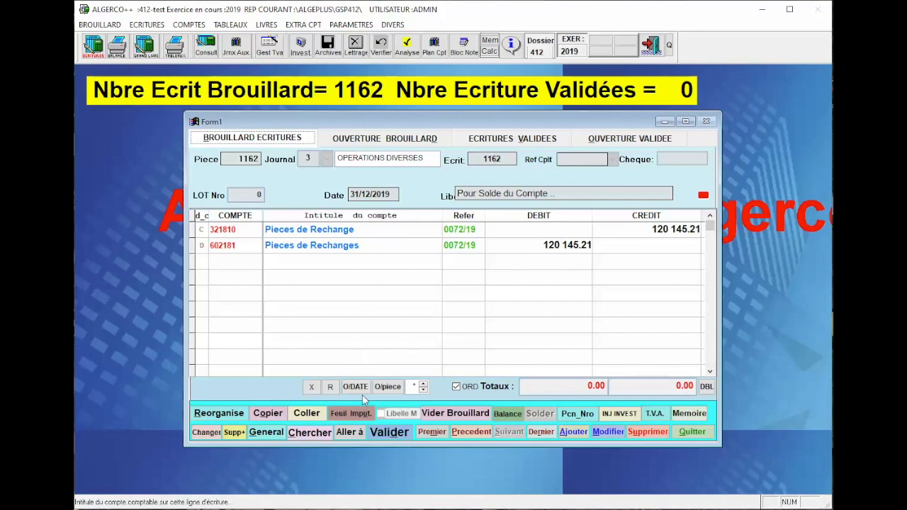
click(432, 434)
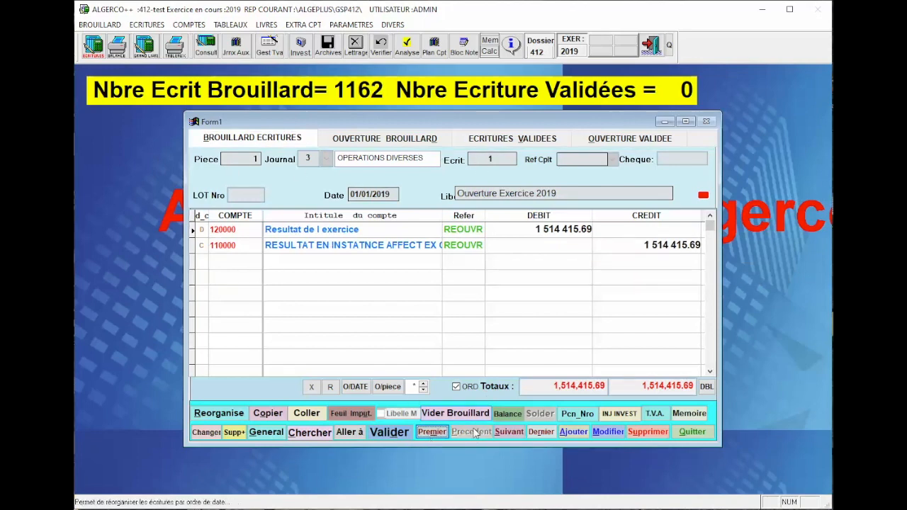
click(511, 433)
click(510, 433)
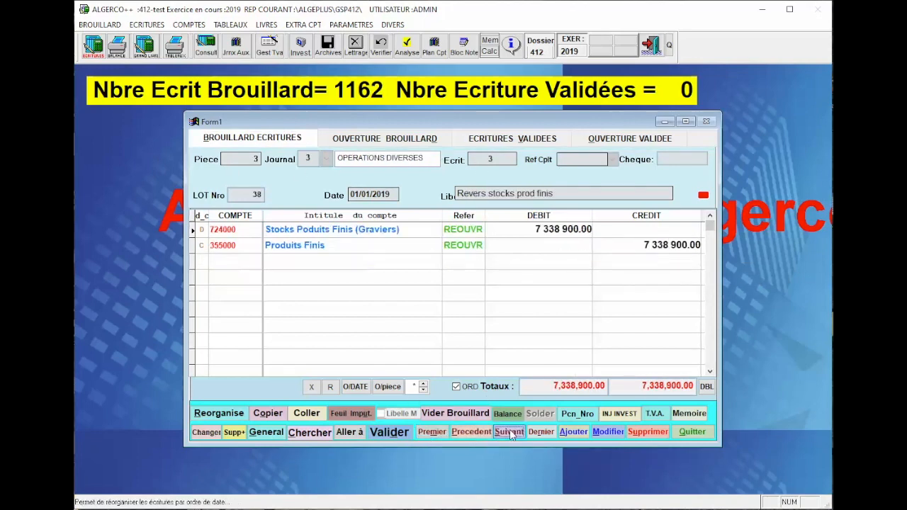
click(511, 433)
click(510, 433)
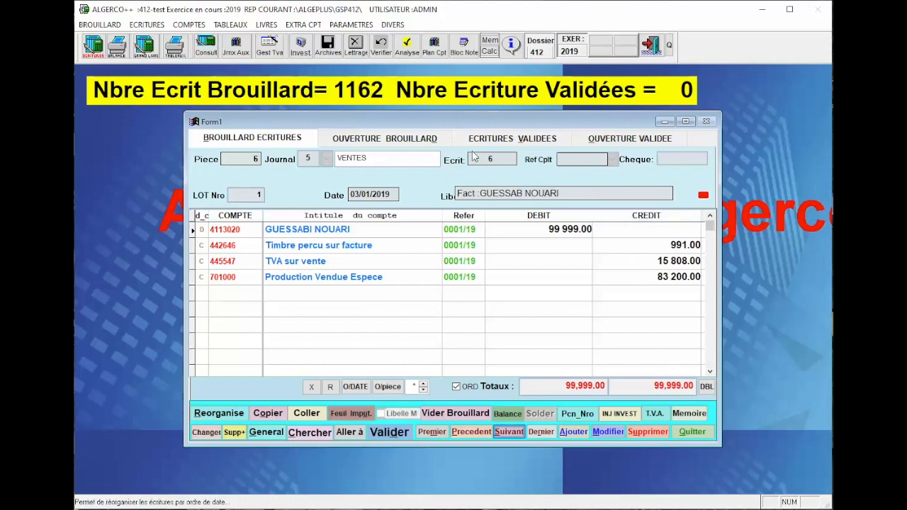
click(698, 432)
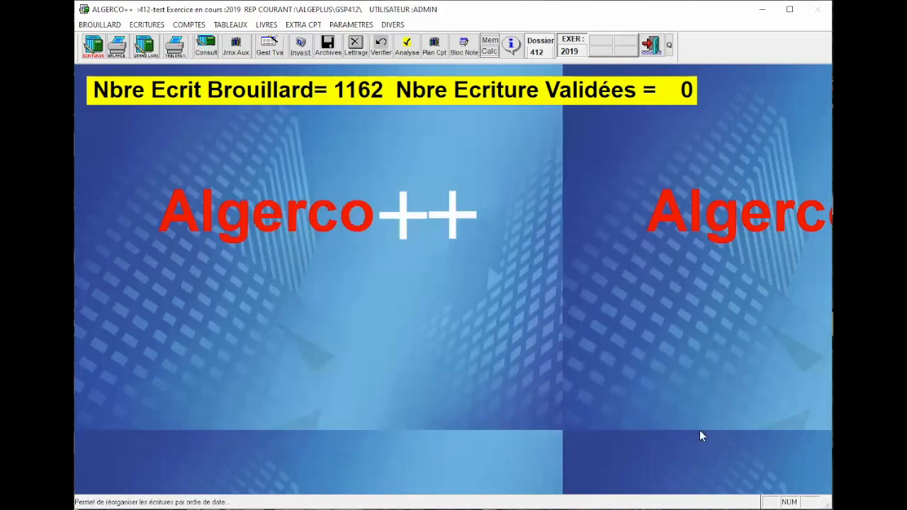
- Open the draft entries to check the last entry and close the window
click(93, 46)
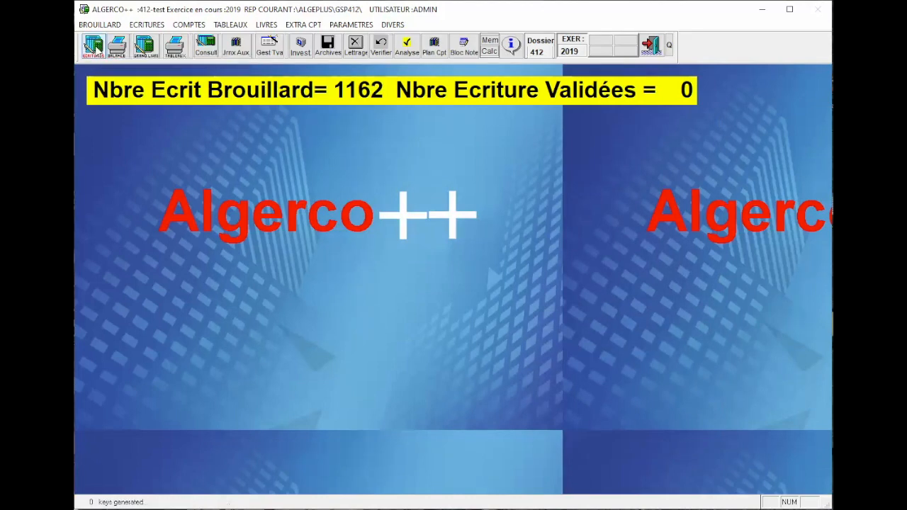
click(693, 432)
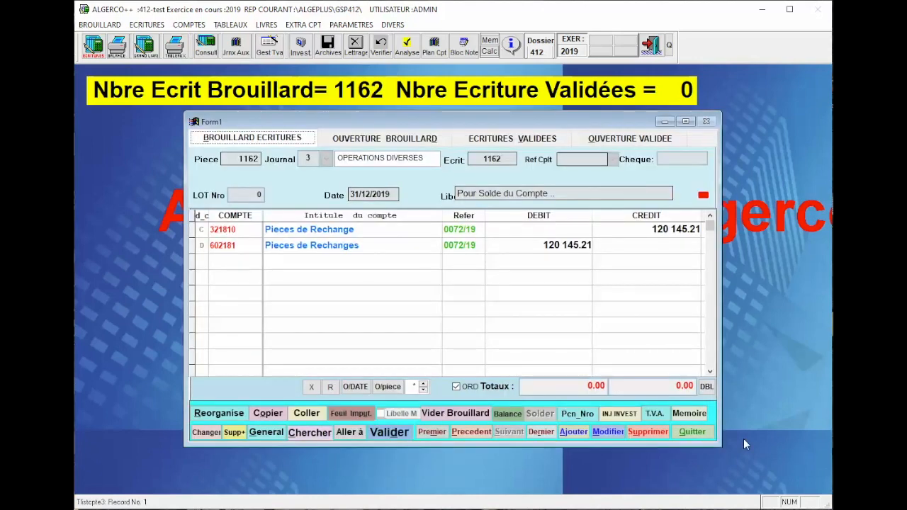
click(693, 431)
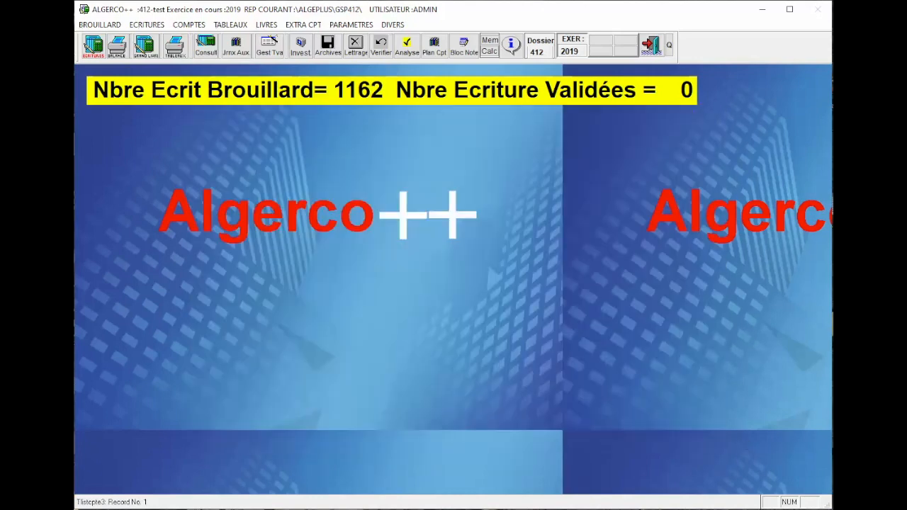
- Reopen the draft entries and step back from the last entry to entry 1156, "Redevance Fixe"
click(79, 24)
click(107, 37)
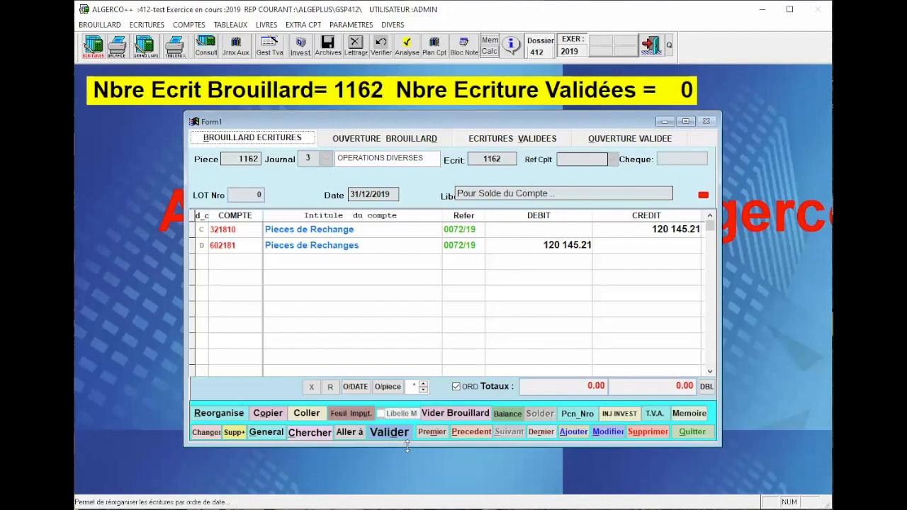
click(475, 434)
click(476, 434)
click(475, 433)
click(476, 434)
click(476, 434)
click(476, 434)
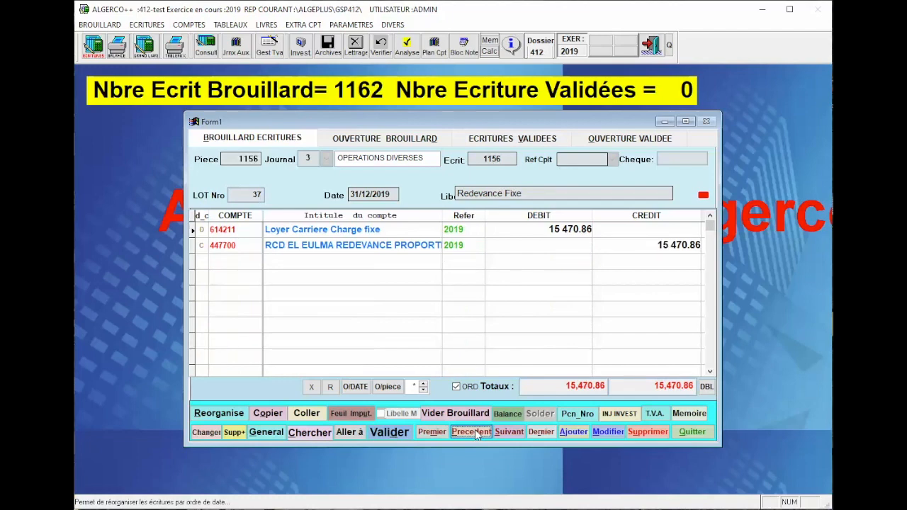
- Preview the imputation sheet of entry 1156, close the preview and leave the entries window
click(355, 419)
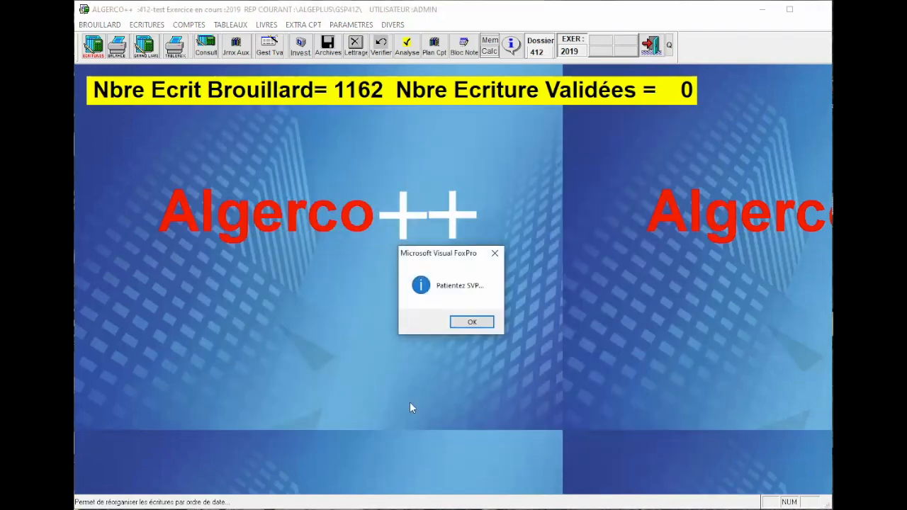
key(Return)
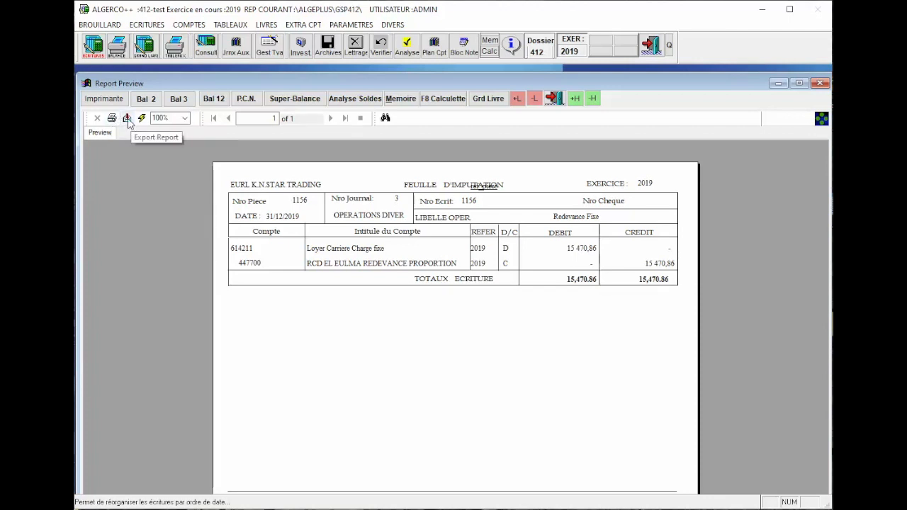
click(552, 100)
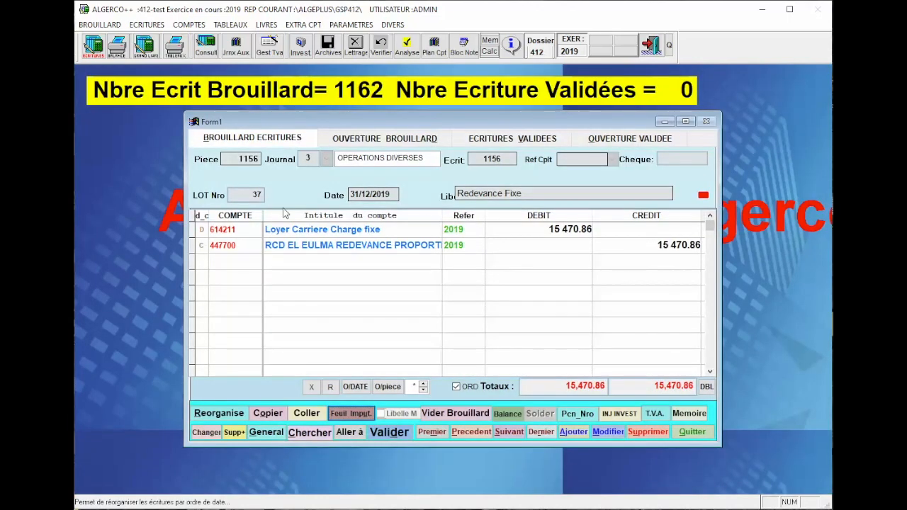
click(692, 434)
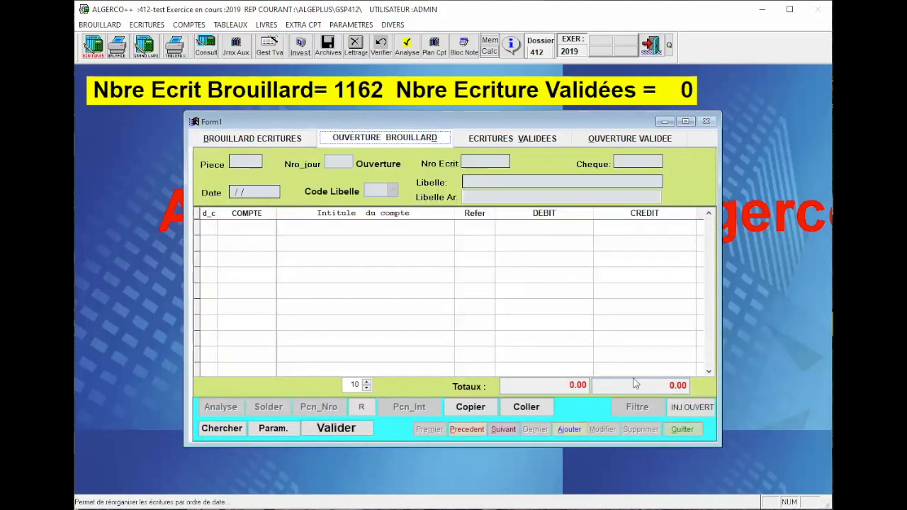
click(681, 430)
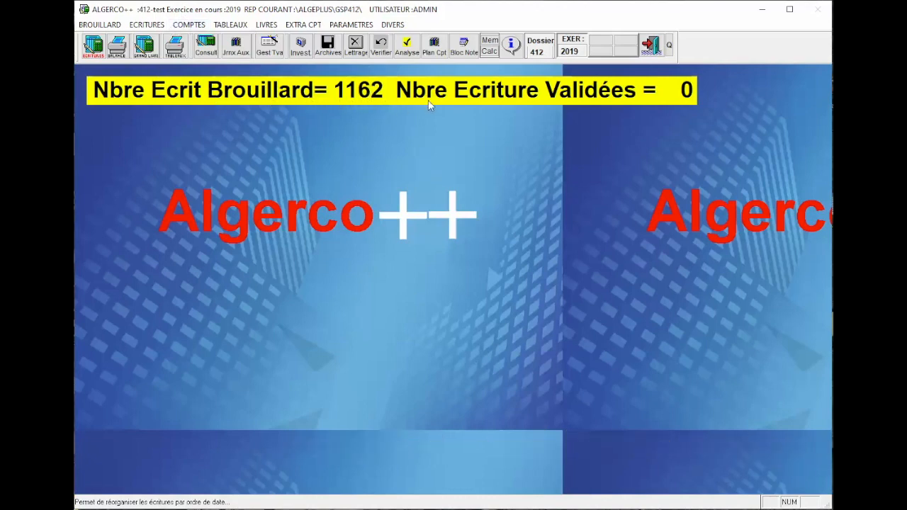
- Open the draft entries and go back to entry 1156, "Redevance Fixe"
click(95, 48)
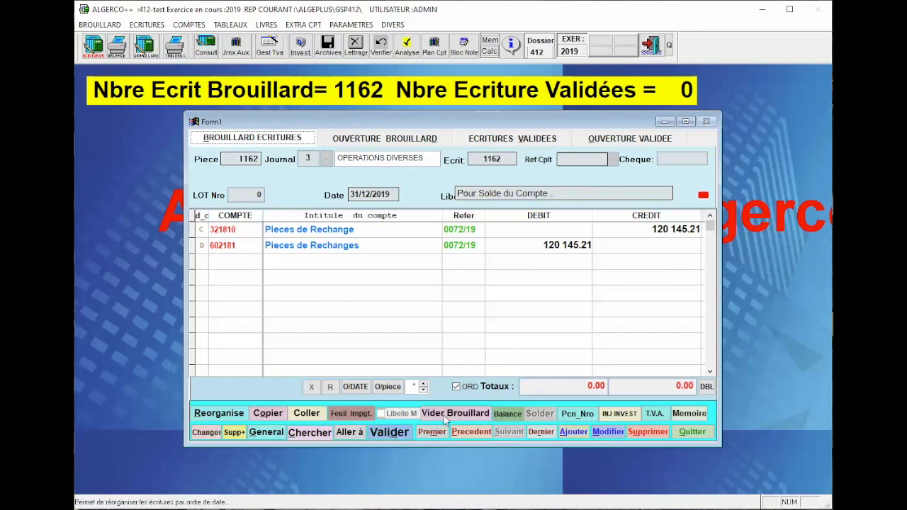
click(467, 434)
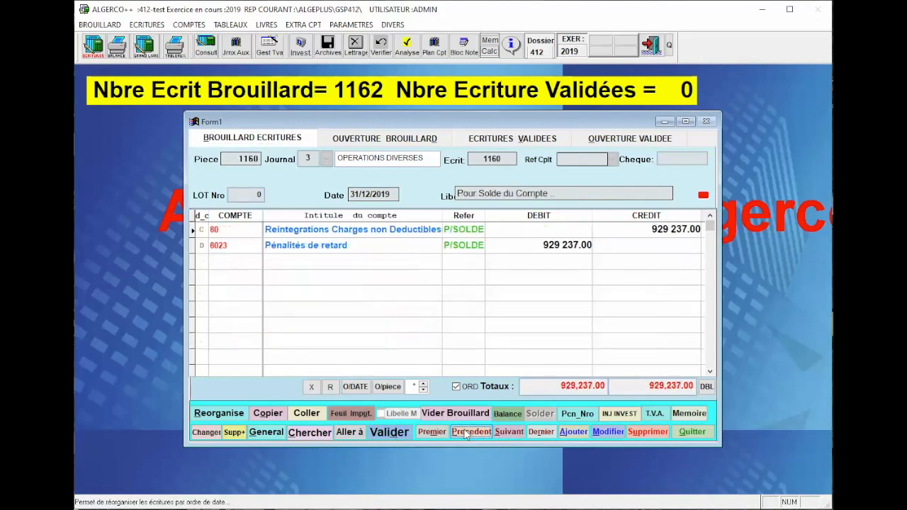
click(466, 433)
click(467, 433)
click(466, 434)
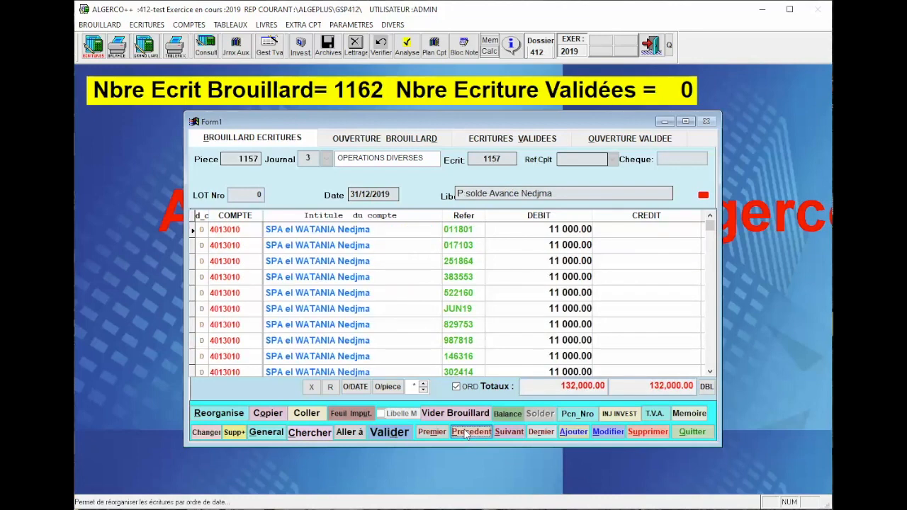
click(467, 434)
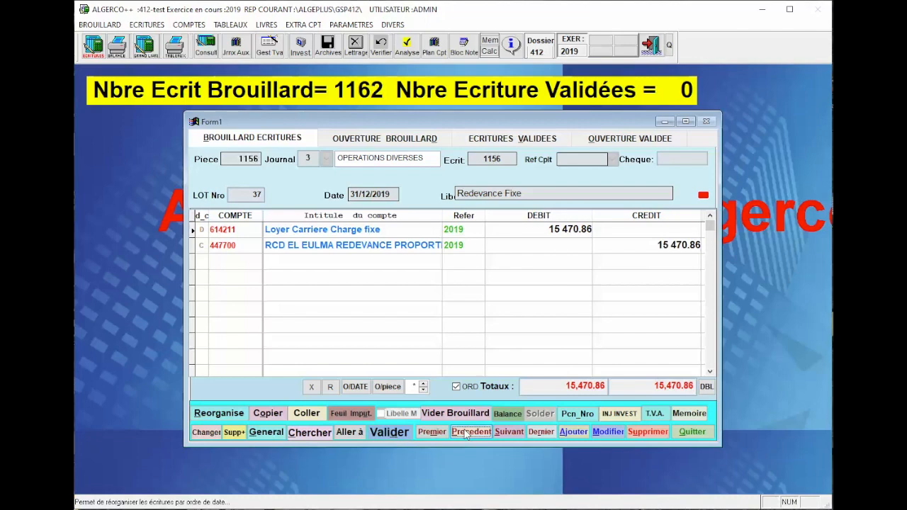
- Put entry 1156 into modification and start the automatic settlement of its 447700 credit line
click(224, 246)
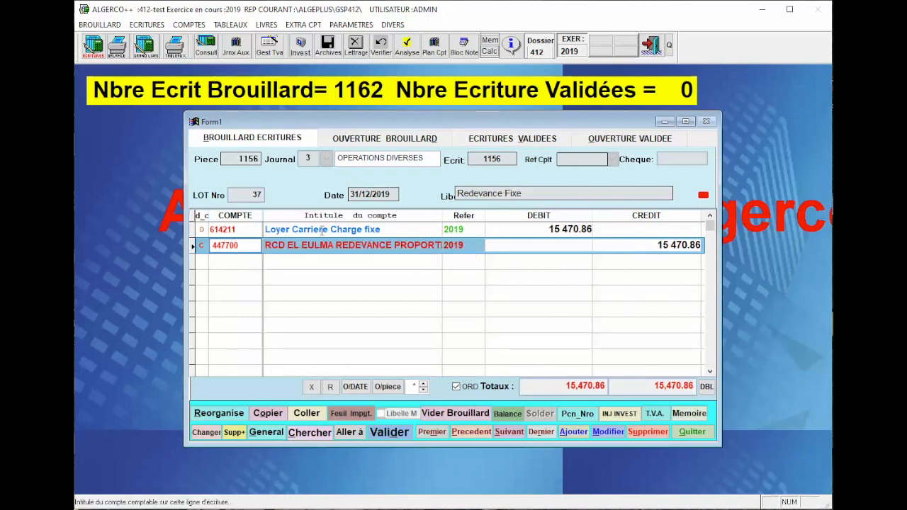
click(224, 245)
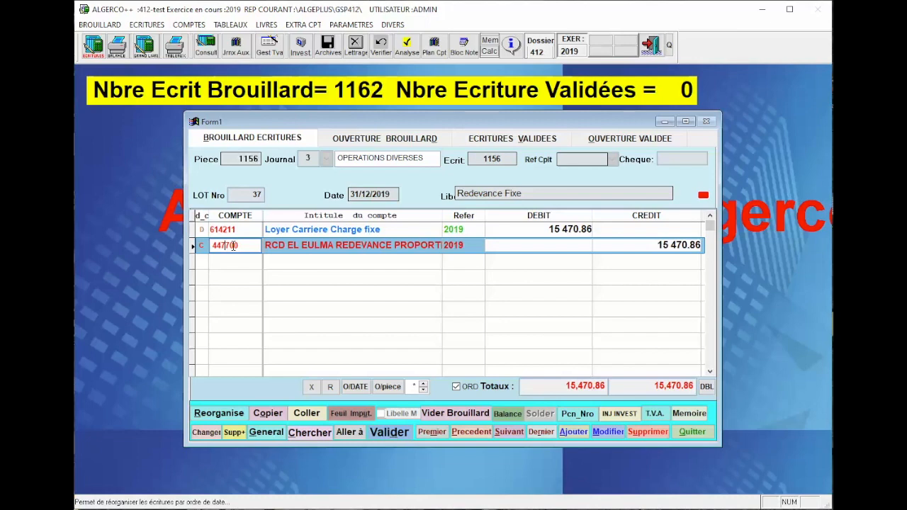
click(607, 432)
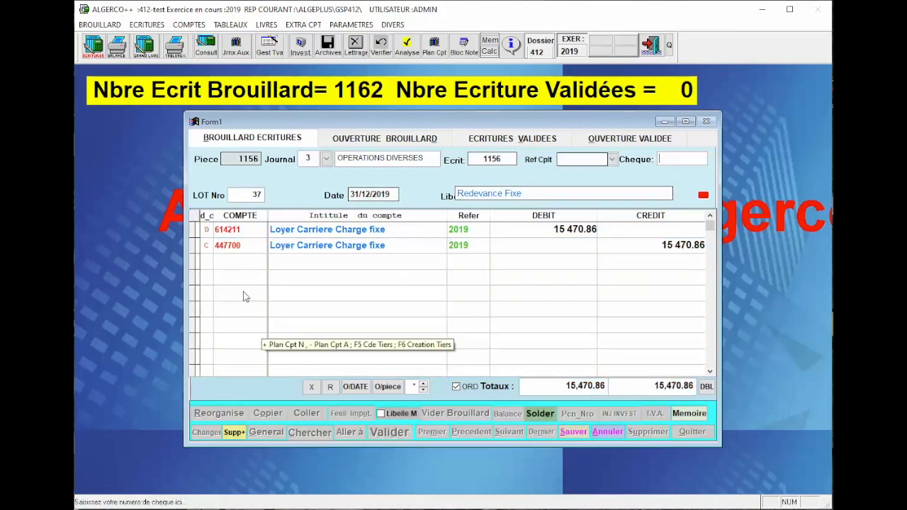
click(234, 246)
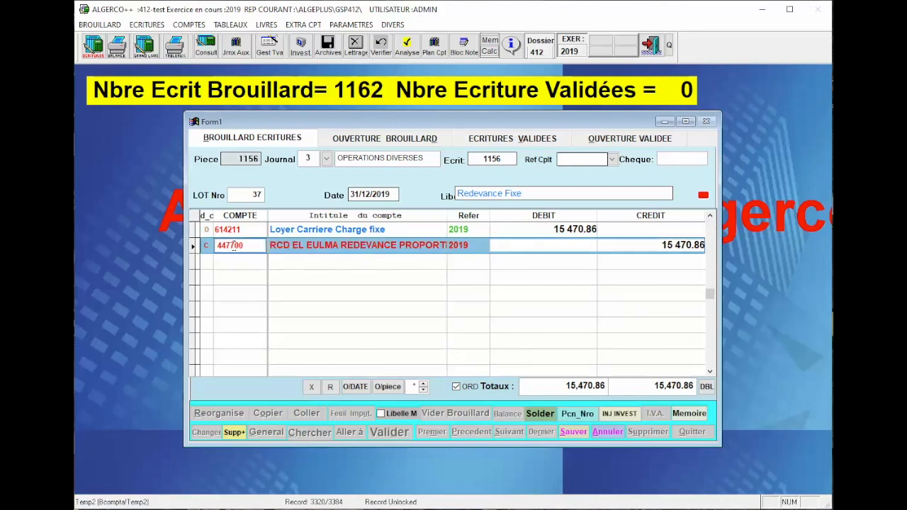
click(542, 416)
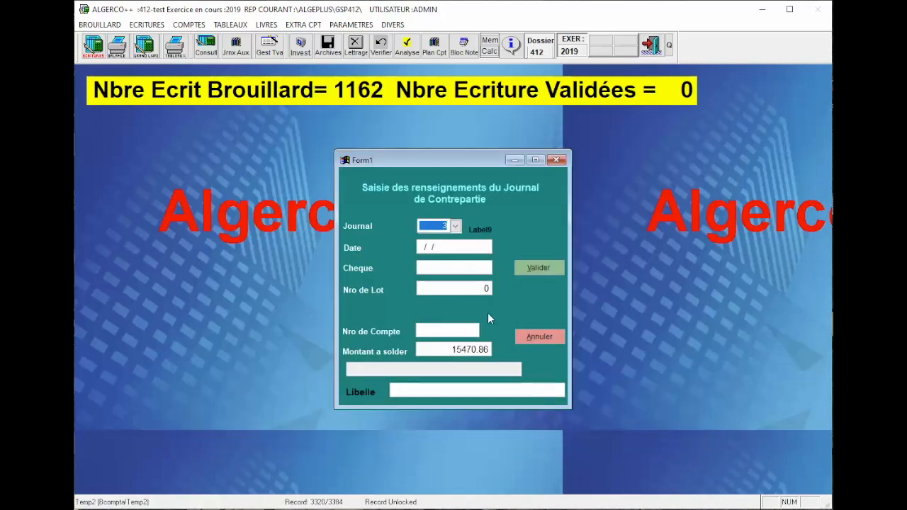
- Set the counterpart journal to 1 BDL BBA, dated 31/12/2019, and clear the lot number
click(456, 227)
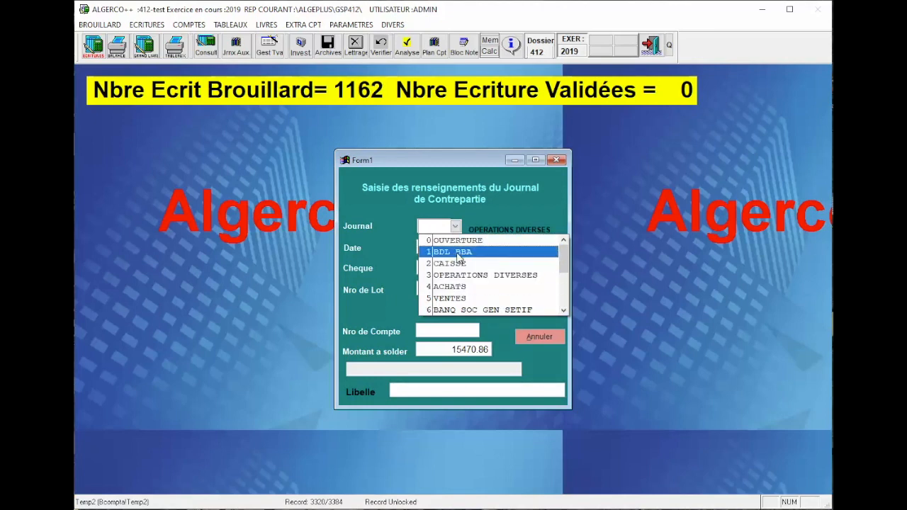
click(457, 252)
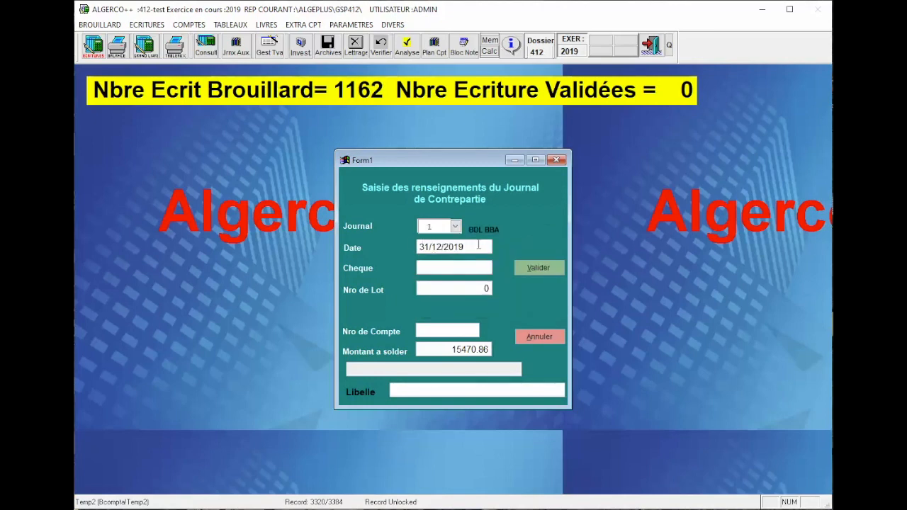
key(Tab)
key(Tab)
text(37)
double_click(449, 289)
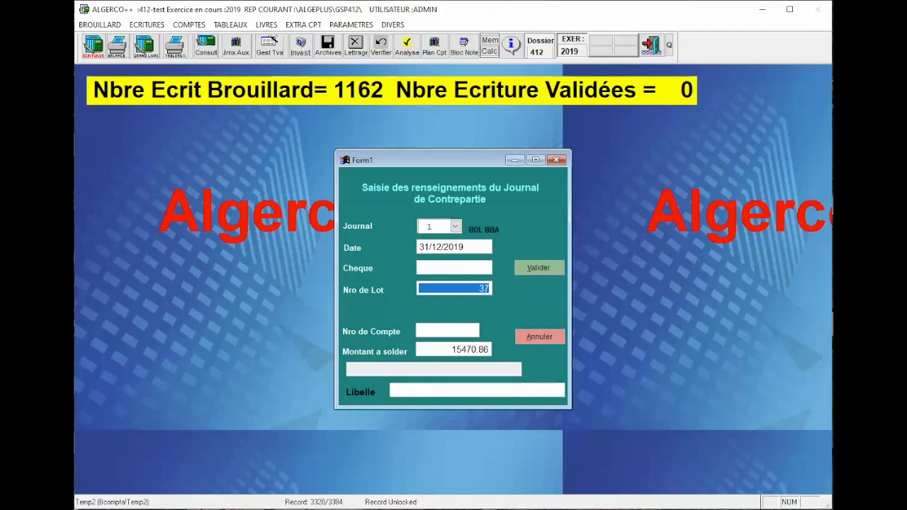
key(BackSpace)
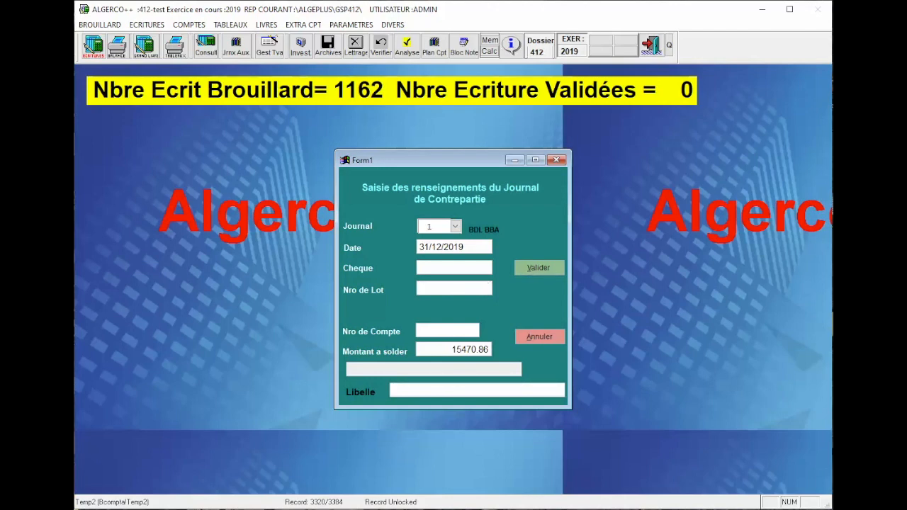
key(Return)
- Label the counterpart on account 512200 "Rgt Facture charge", validate the settlement and save entry 1156
click(456, 353)
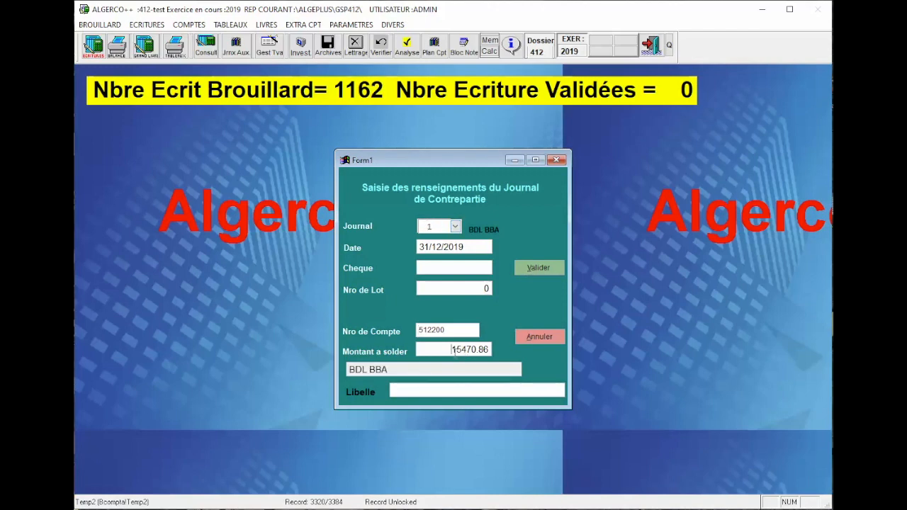
click(408, 369)
text(Rqt Facture charge x)
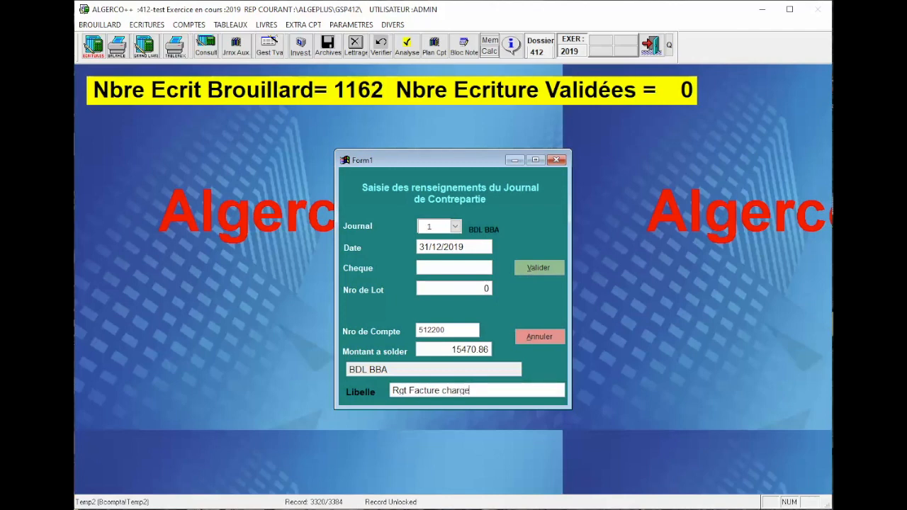
text(yx)
click(544, 267)
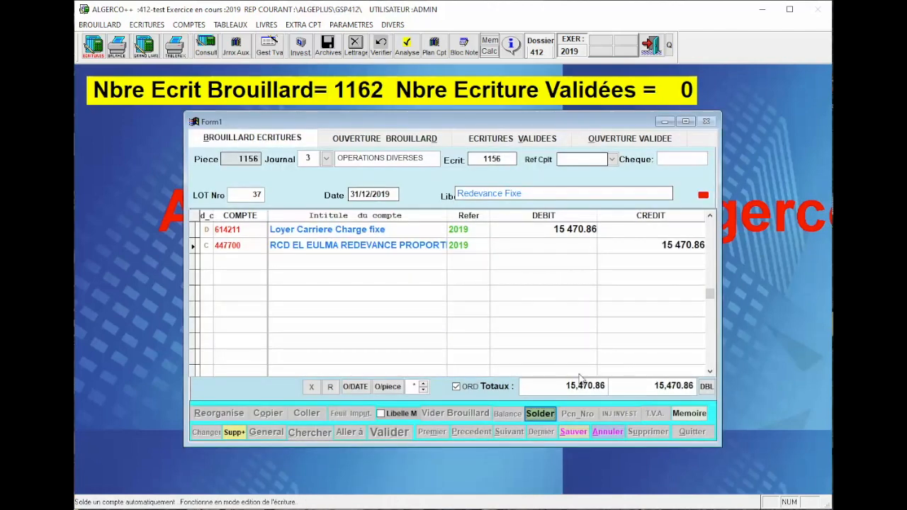
click(576, 434)
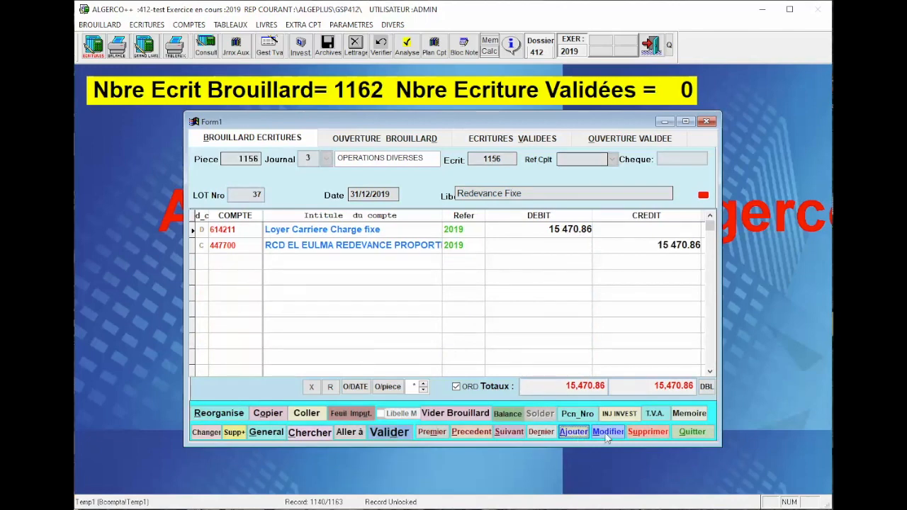
- Go to the last draft entry, the BDL BBA settlement, open it for modification and save it
click(543, 436)
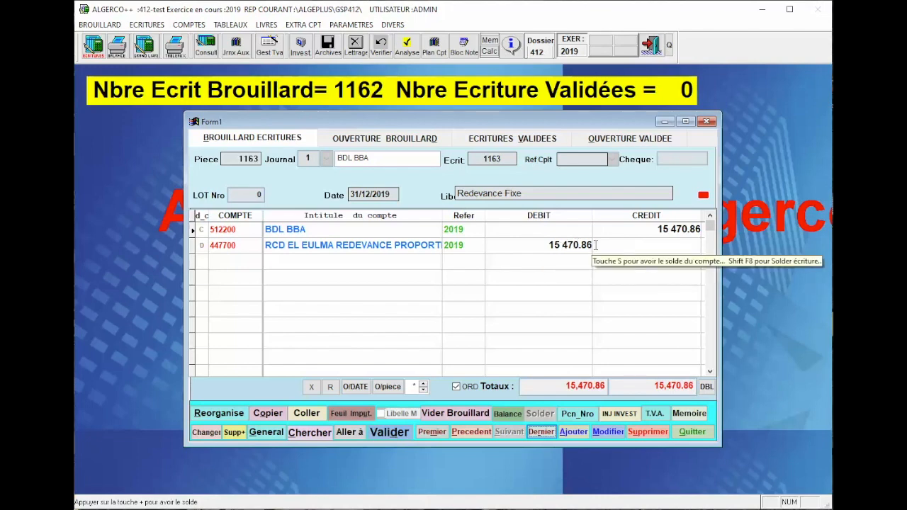
click(602, 433)
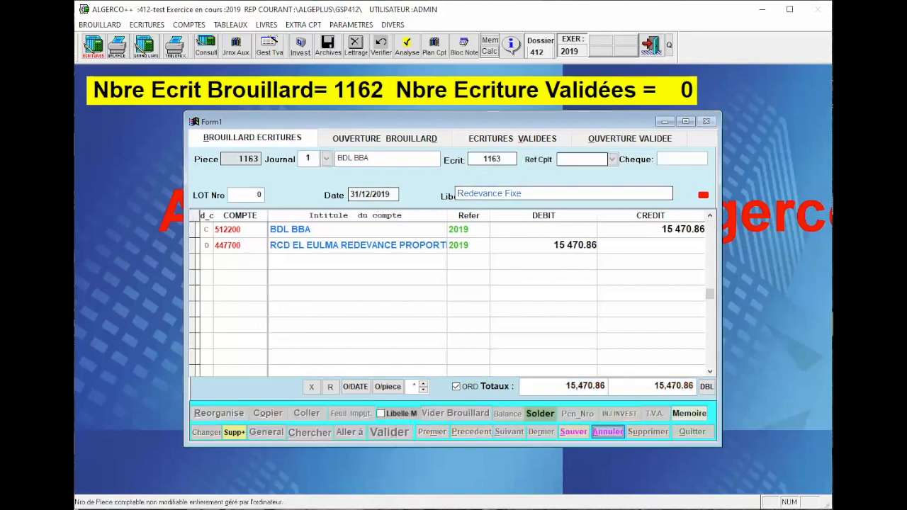
click(575, 433)
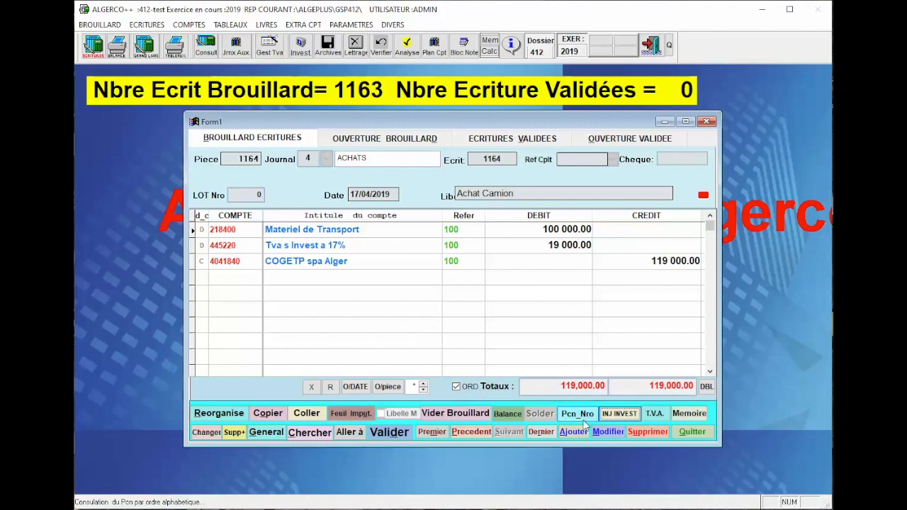
- Try to inject the "Achat Camion" entry as an investment with a quantity of 1, and cancel the acquisition form
click(621, 414)
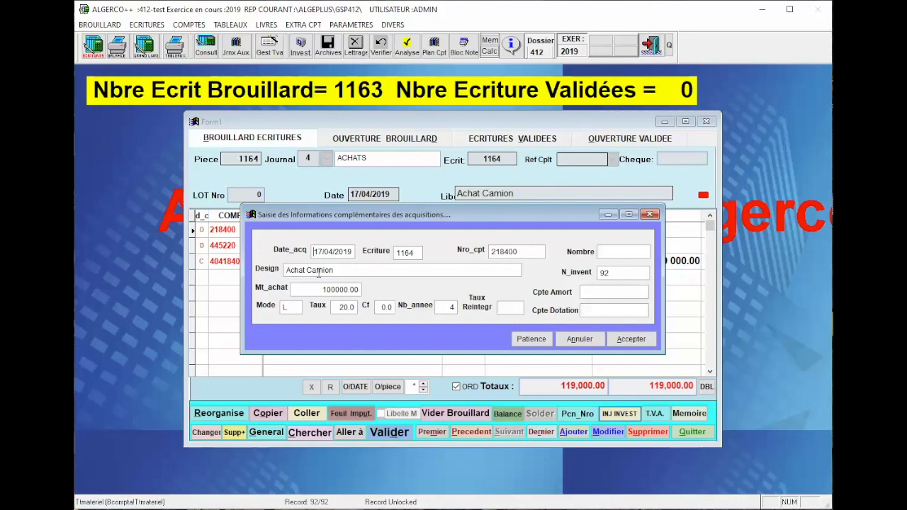
click(347, 270)
click(620, 252)
text(1)
click(601, 292)
click(594, 312)
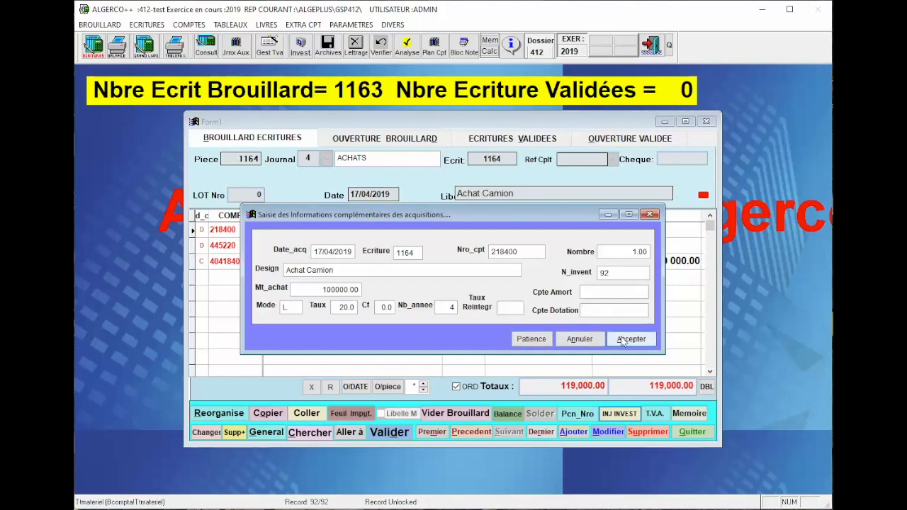
click(593, 340)
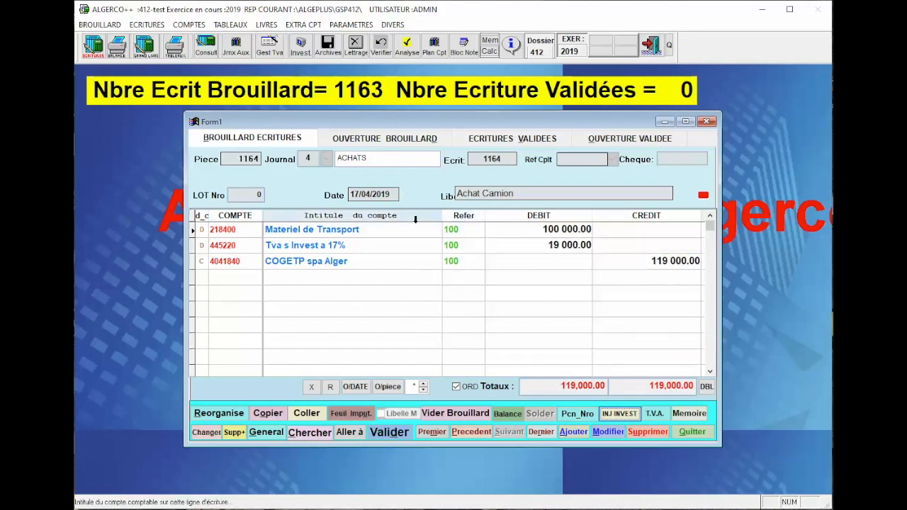
- Enable "Autoriser Capture Investissement" in the general entry parameters and save them
click(456, 387)
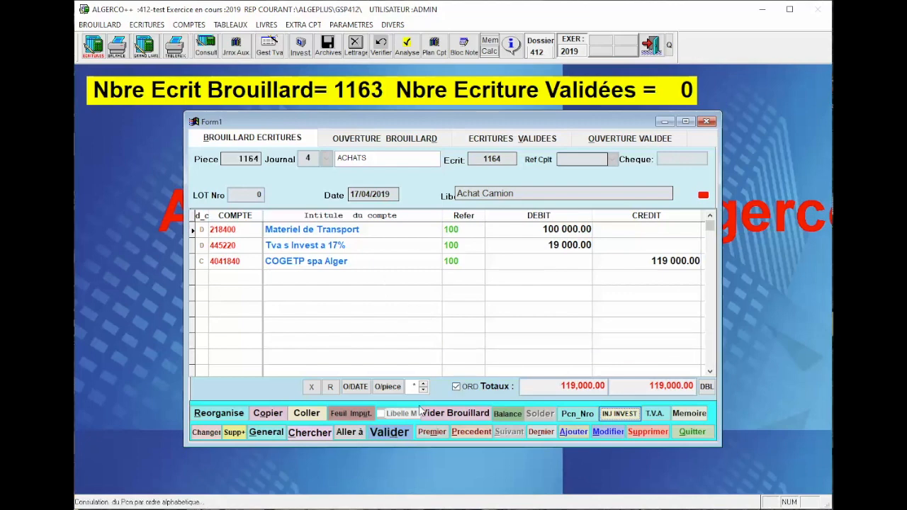
click(269, 433)
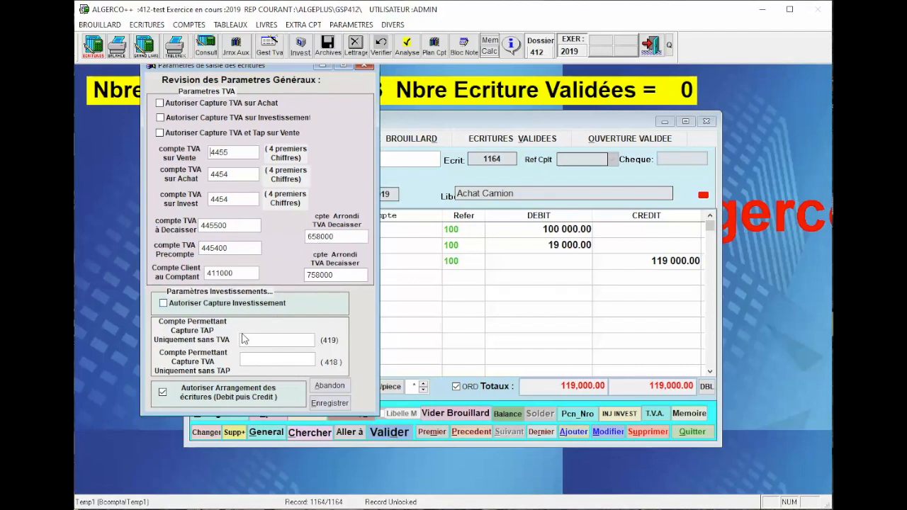
click(164, 304)
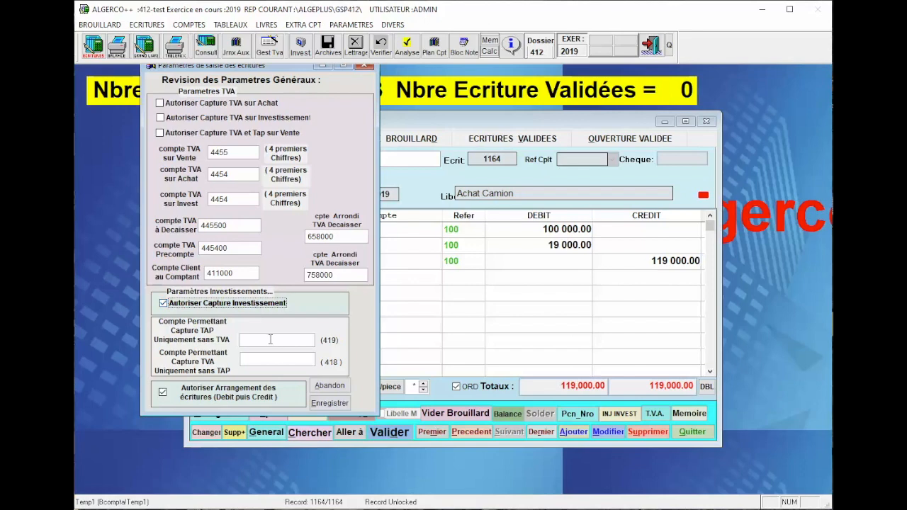
click(328, 403)
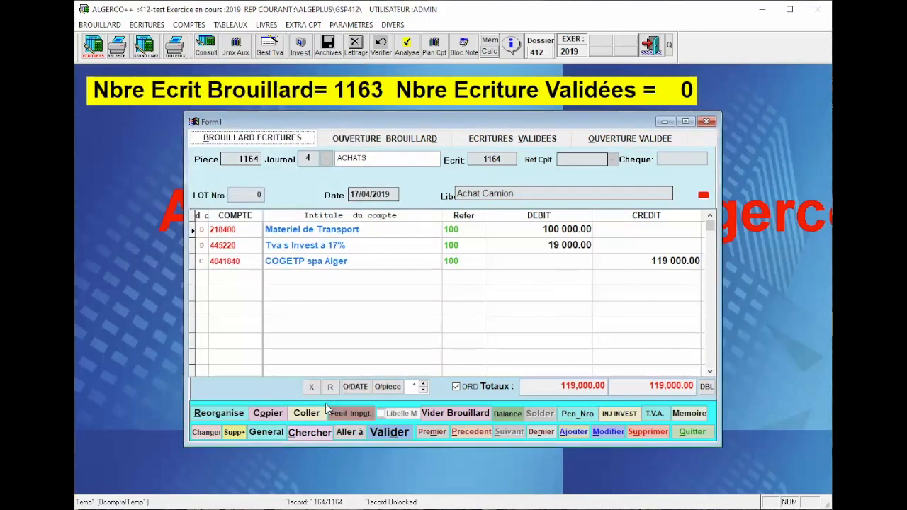
- Start a new draft entry in journal 4 ACHATS, dated 17/04/2019, with the label "222222"
click(575, 432)
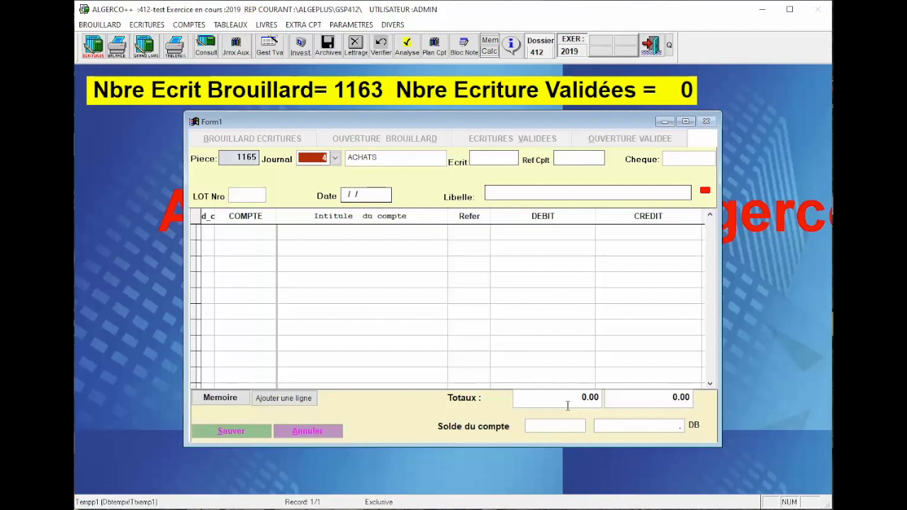
key(Return)
key(Return)
key(Return)
key(Return)
text(222222)
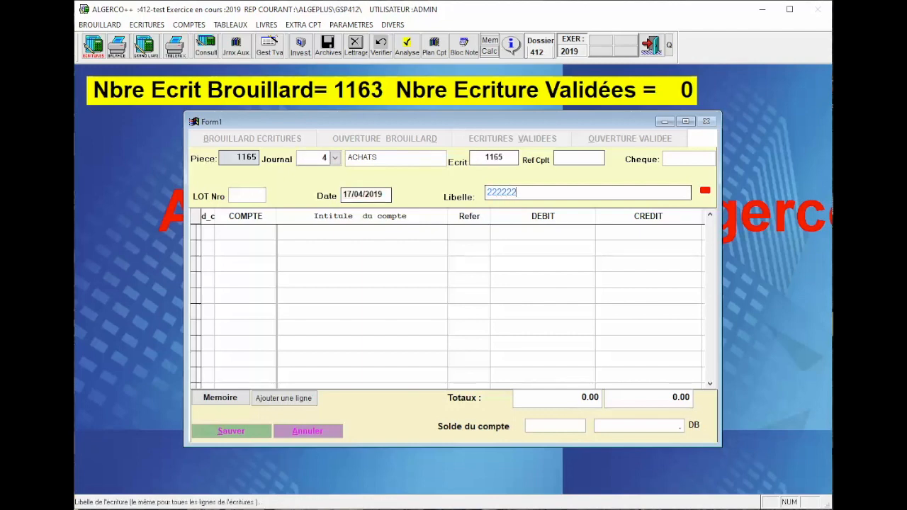
key(Return)
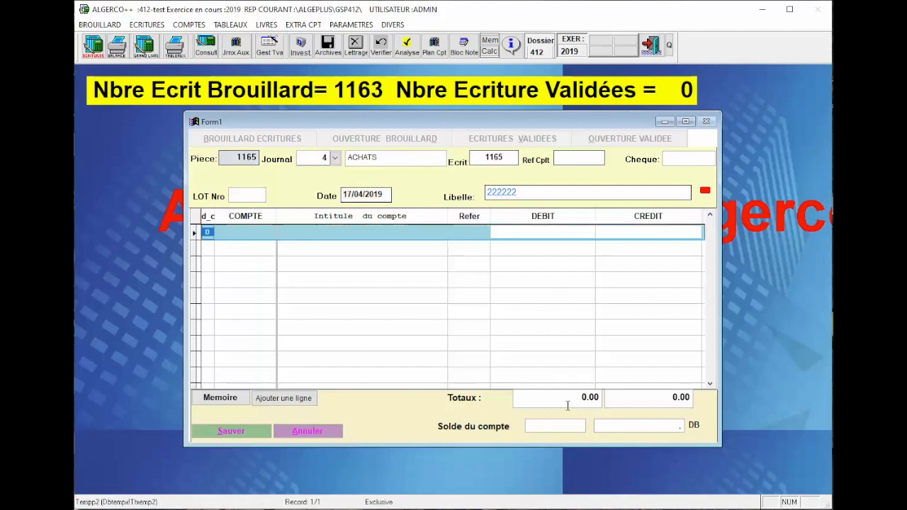
- Enter a debit line on account 218400 with reference 2222 and an amount of 22 222 222.00
text(d)
key(Return)
text(381000)
key(Return)
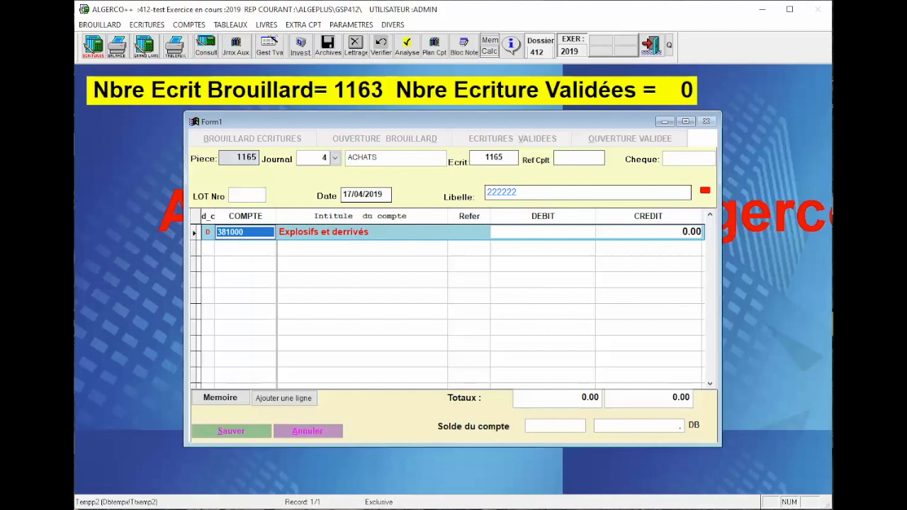
text(2)
key(Down)
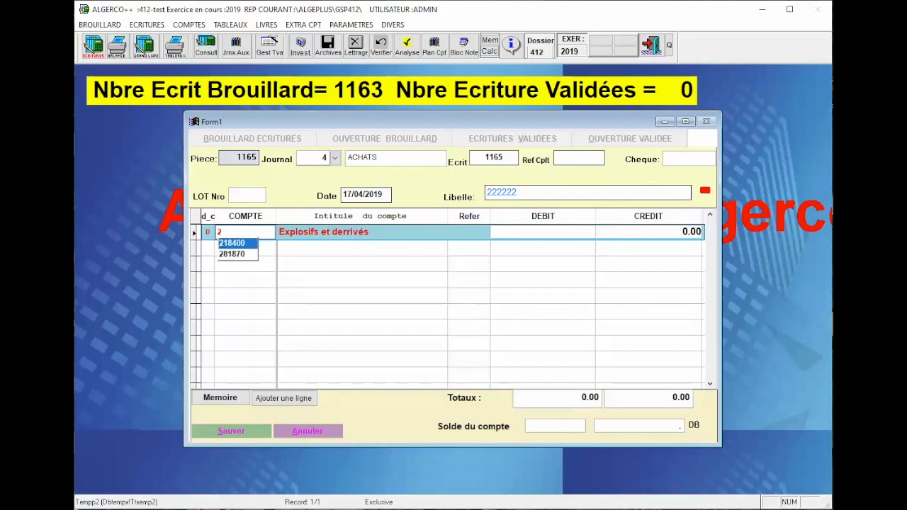
key(Return)
key(Return)
text(2222)
key(Return)
text(22222222)
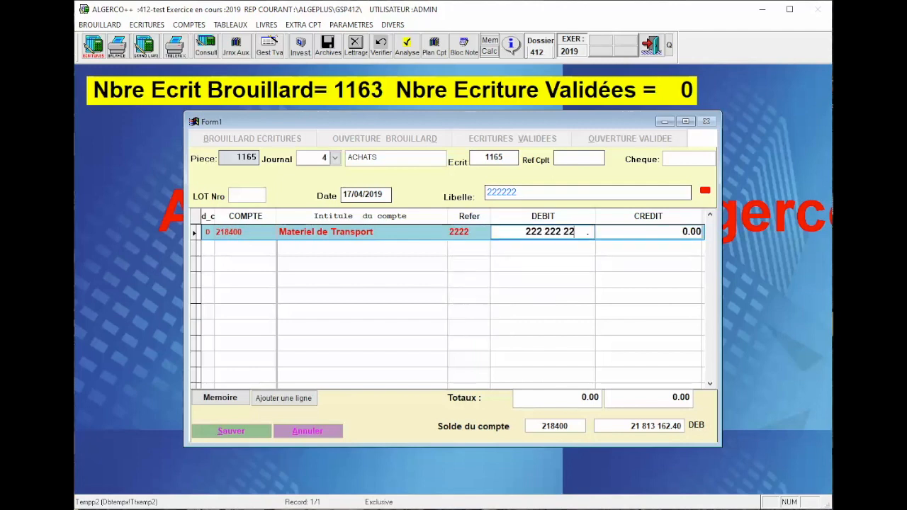
key(Return)
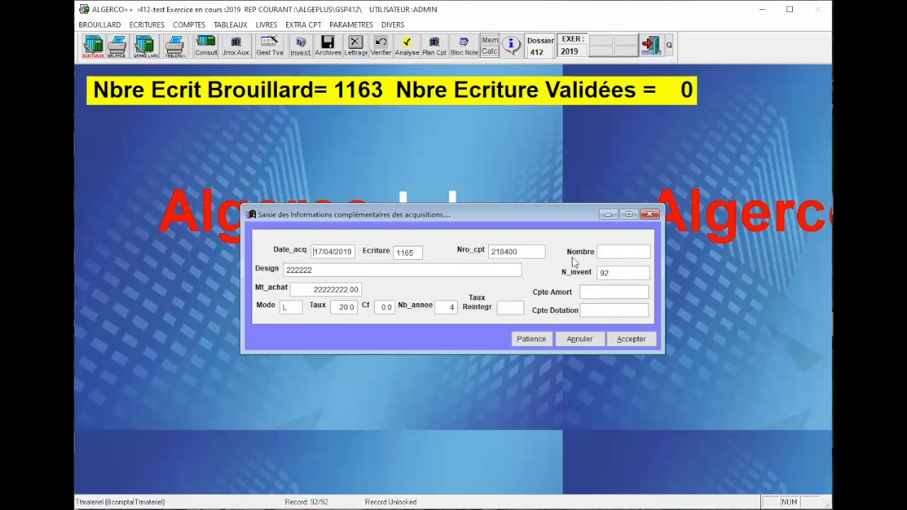
- Set the acquisition quantity to 1, cancel the acquisition form and abandon the new draft entry
click(606, 252)
text(1)
click(592, 341)
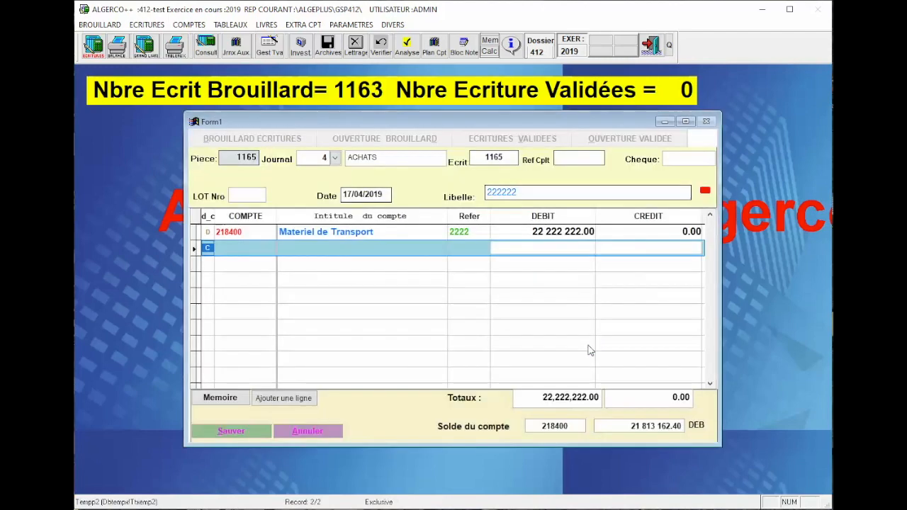
click(335, 432)
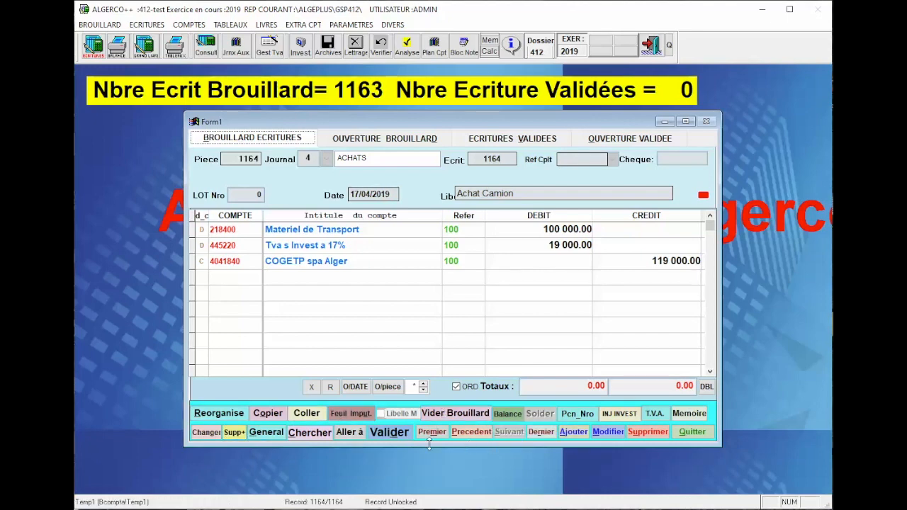
- Find the draft entry with piece number 100 using an exact search
click(310, 432)
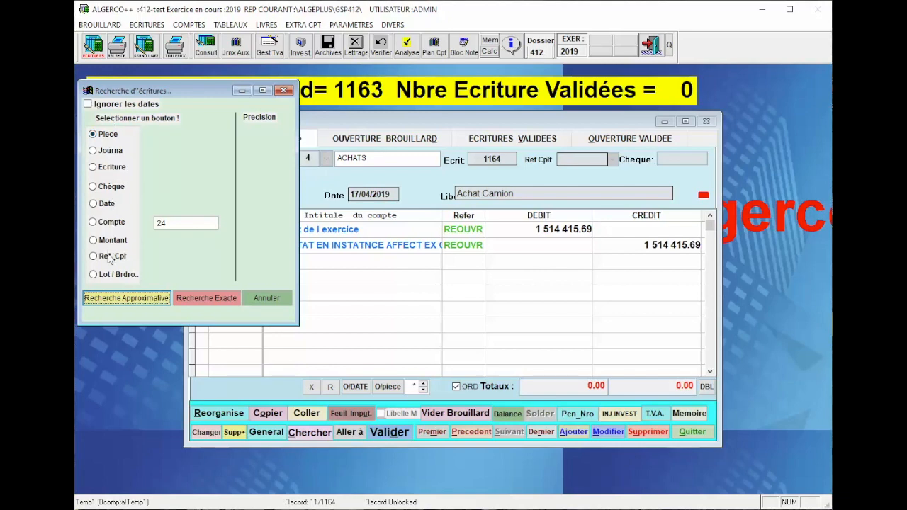
click(108, 138)
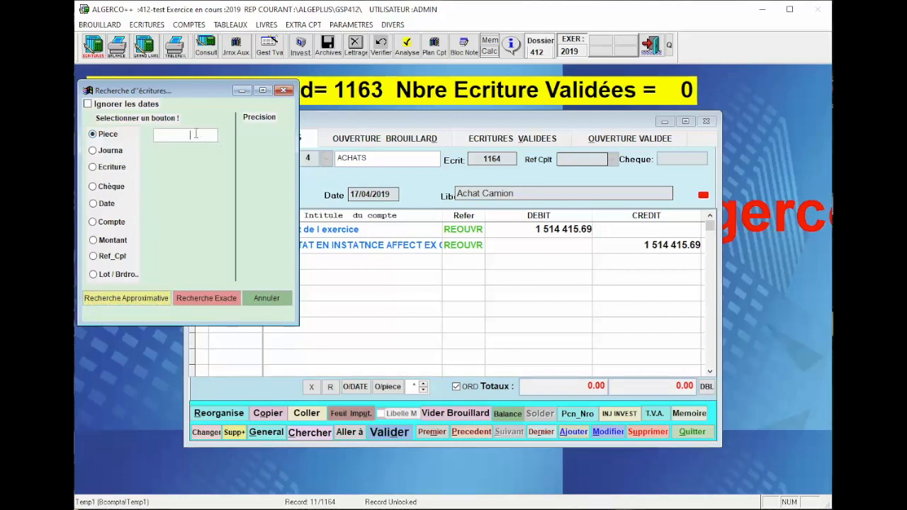
text(100)
click(206, 298)
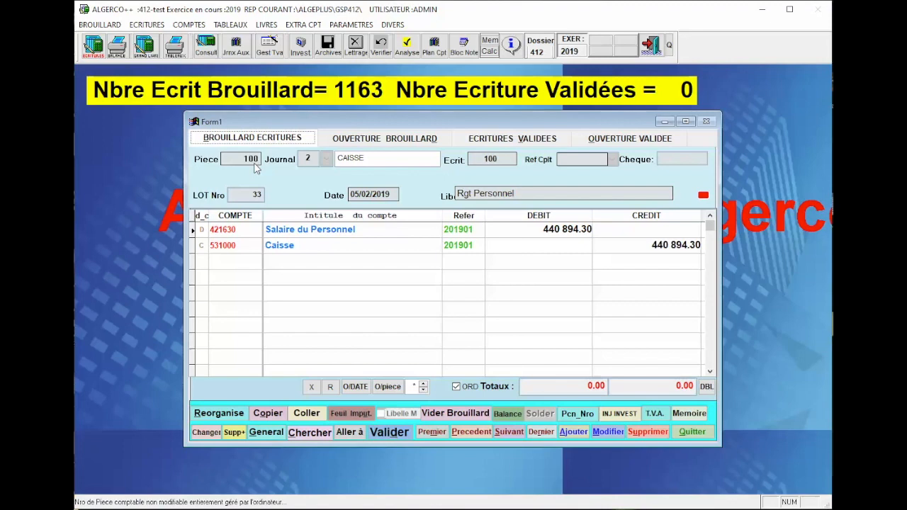
- Run an exact search for the draft entries of journal 2 CAISSE
click(310, 433)
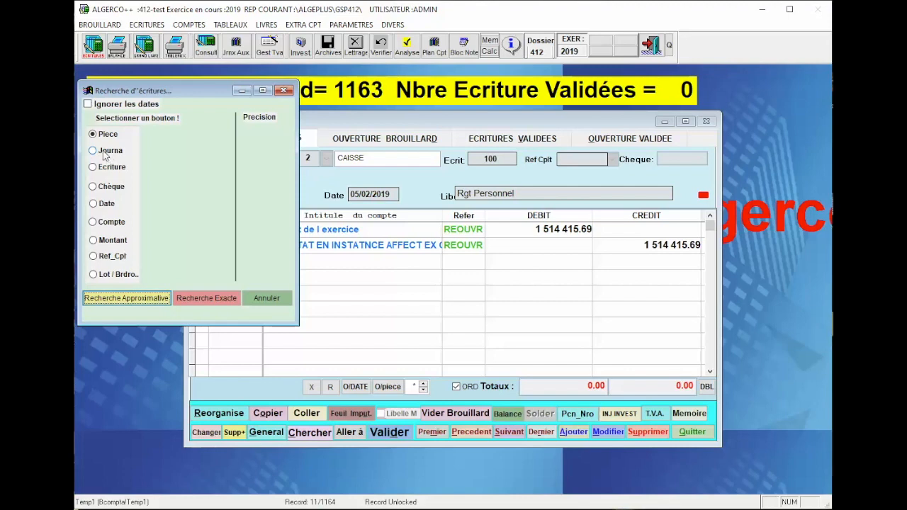
click(104, 152)
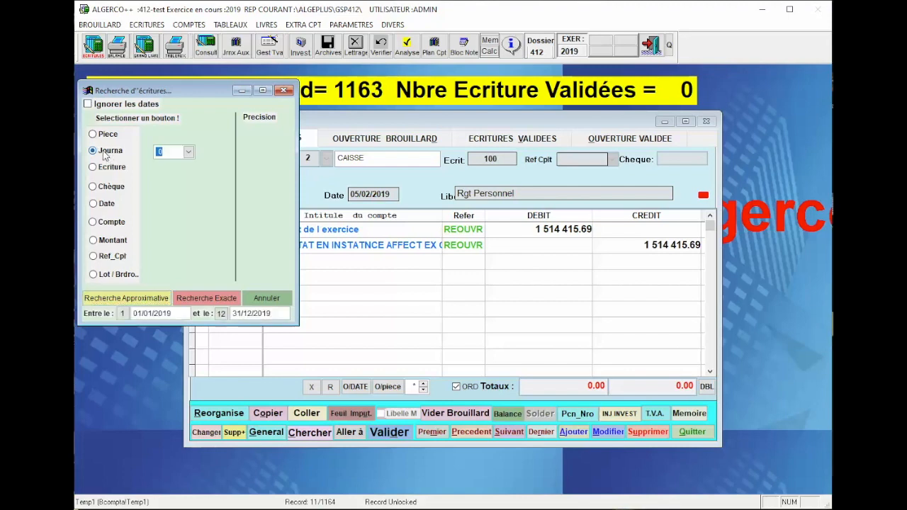
click(188, 152)
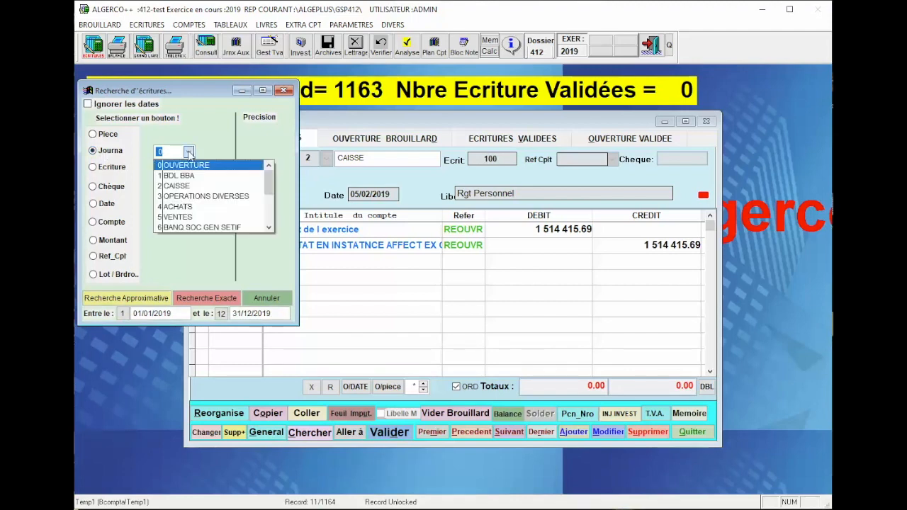
click(181, 187)
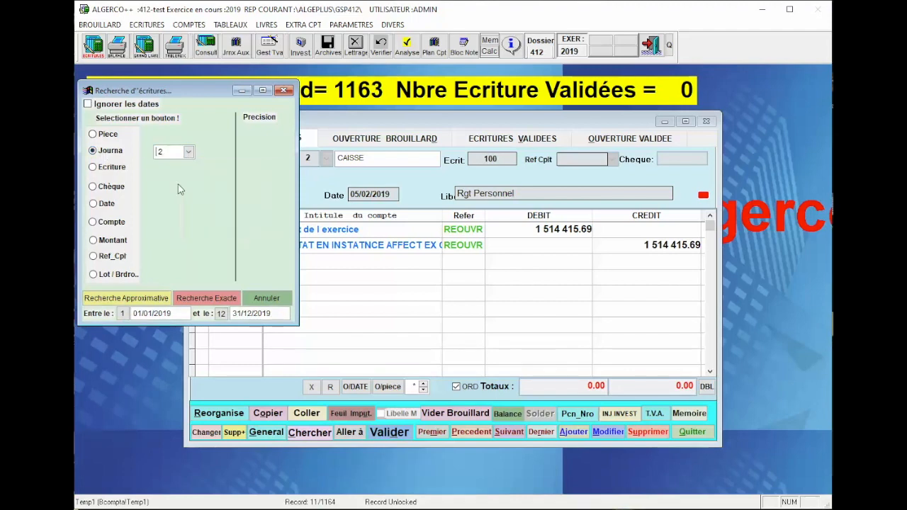
click(205, 299)
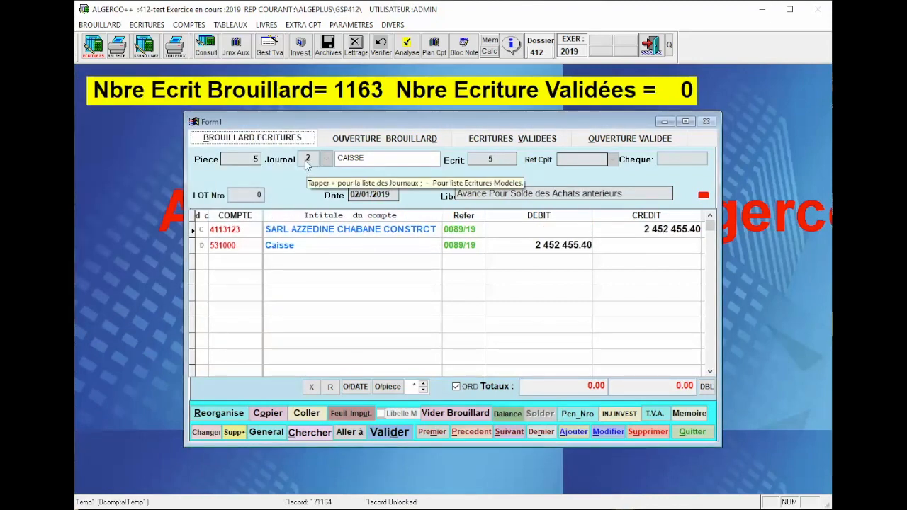
- Browse forward through the matching CAISSE entries, then reopen the entry search and cancel it
click(506, 433)
click(507, 433)
click(506, 433)
click(506, 432)
click(506, 433)
click(506, 432)
click(506, 432)
click(506, 433)
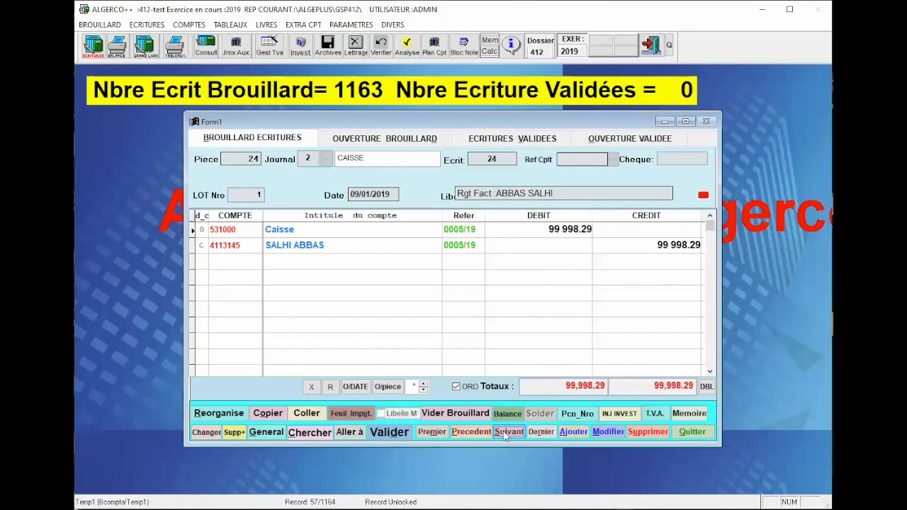
click(312, 433)
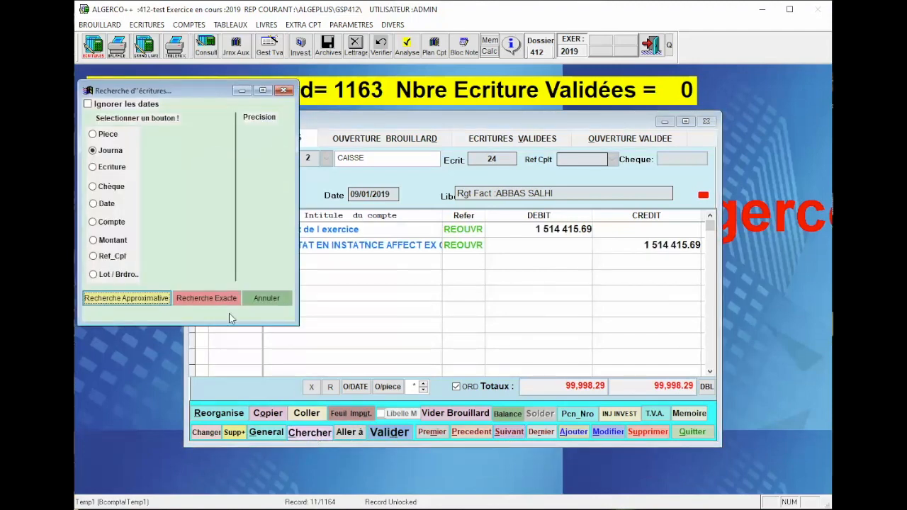
click(265, 301)
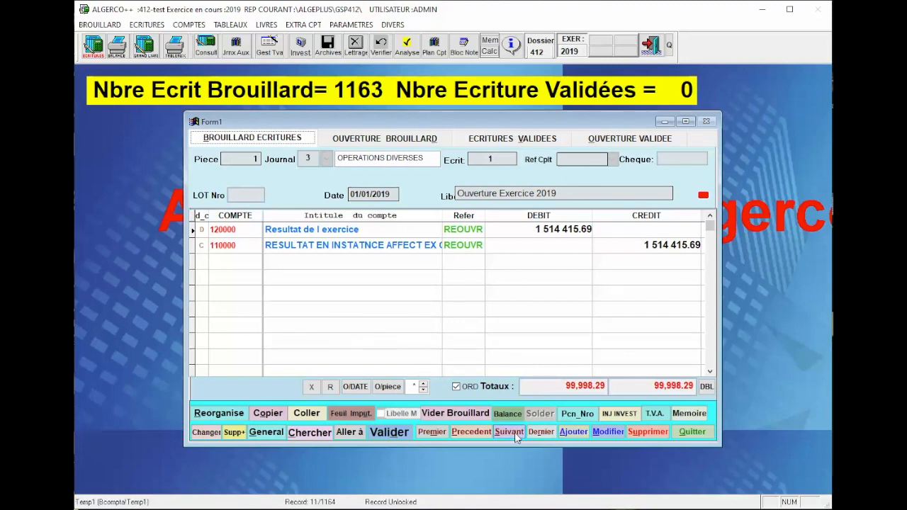
- View the entry-number and cheque search criteria, and run an exact search on date 31/12/2019 with the day precision cleared
click(309, 434)
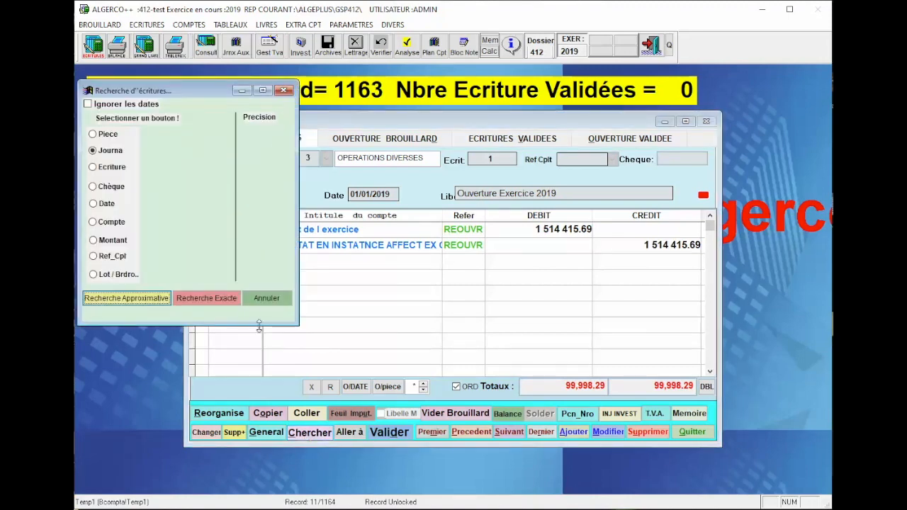
click(113, 168)
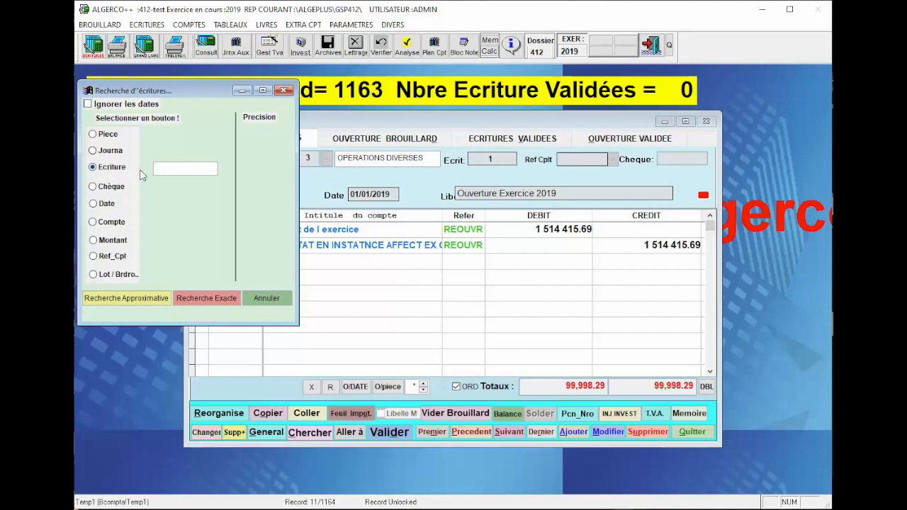
click(112, 188)
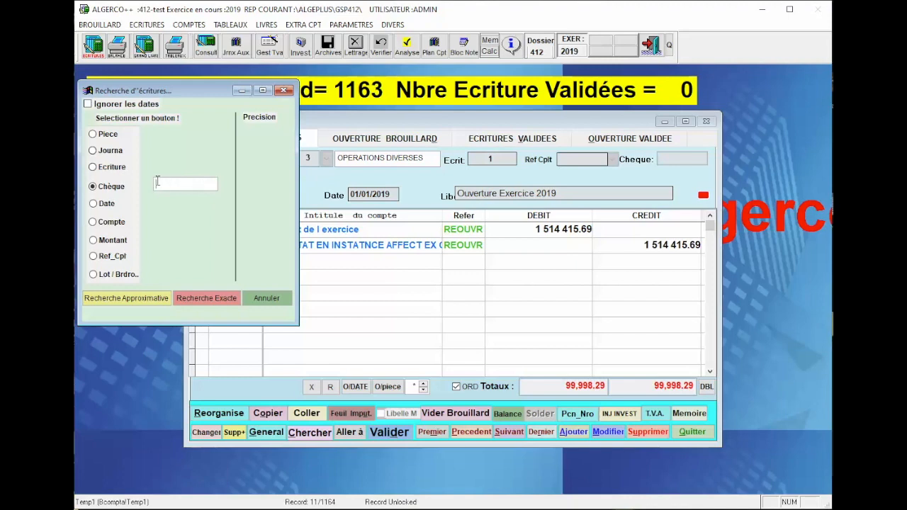
click(100, 204)
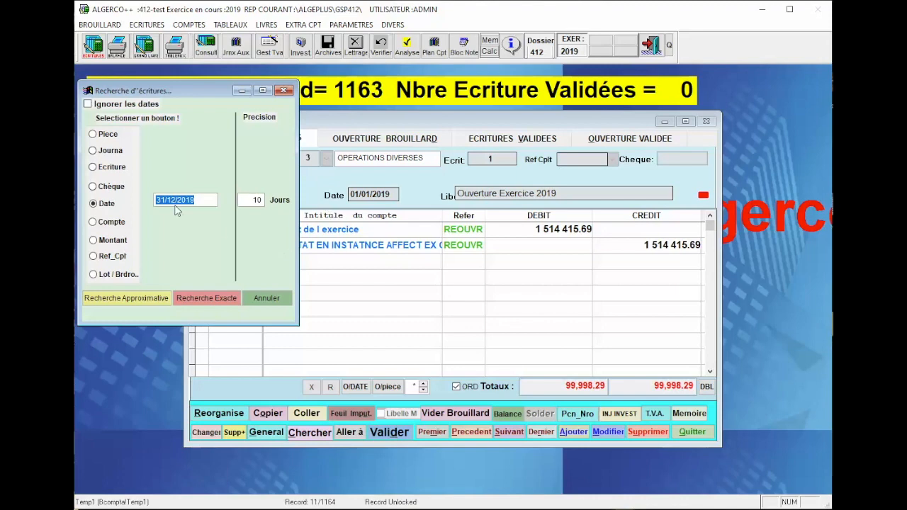
click(257, 200)
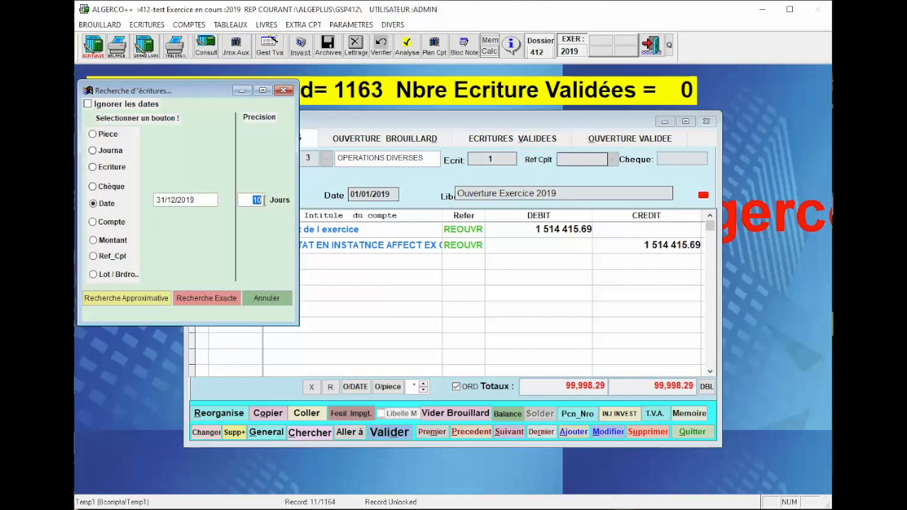
key(BackSpace)
click(212, 298)
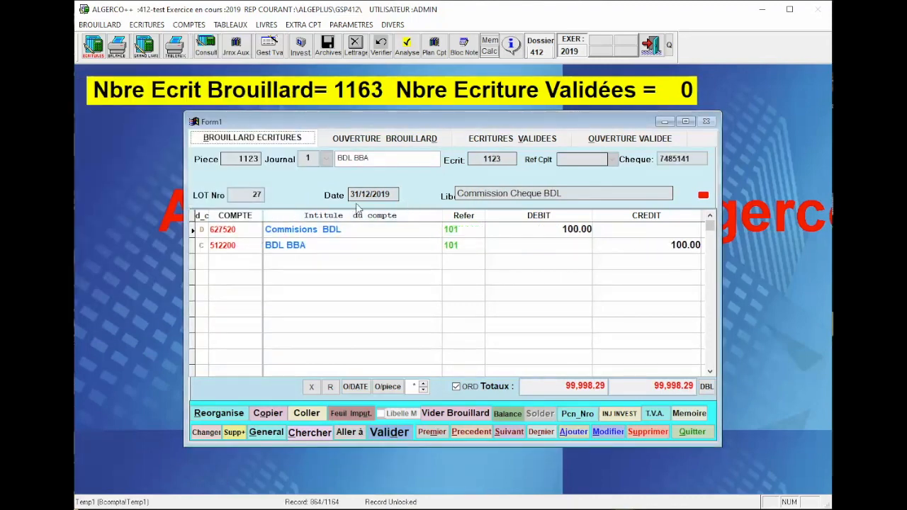
- Browse forward through the draft entries dated 31/12/2019
click(507, 434)
click(509, 433)
click(509, 433)
click(511, 434)
click(510, 434)
click(511, 434)
click(510, 434)
click(510, 434)
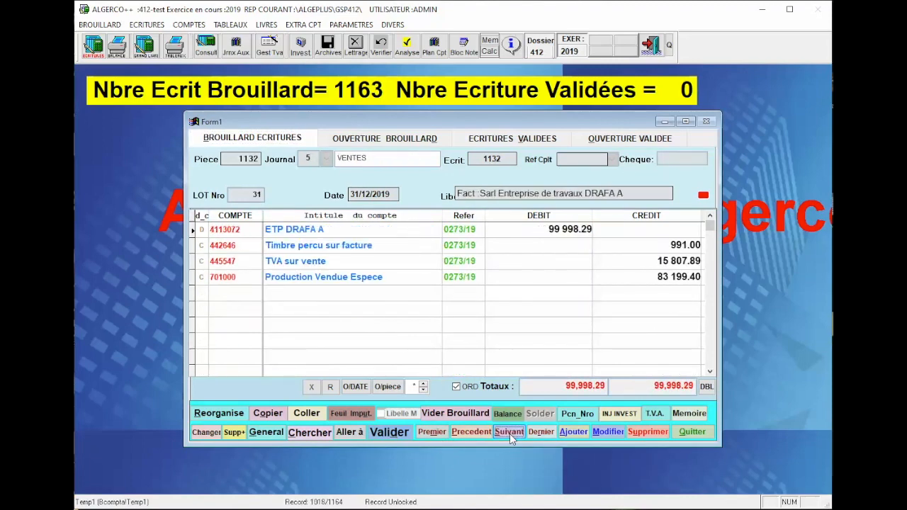
click(511, 434)
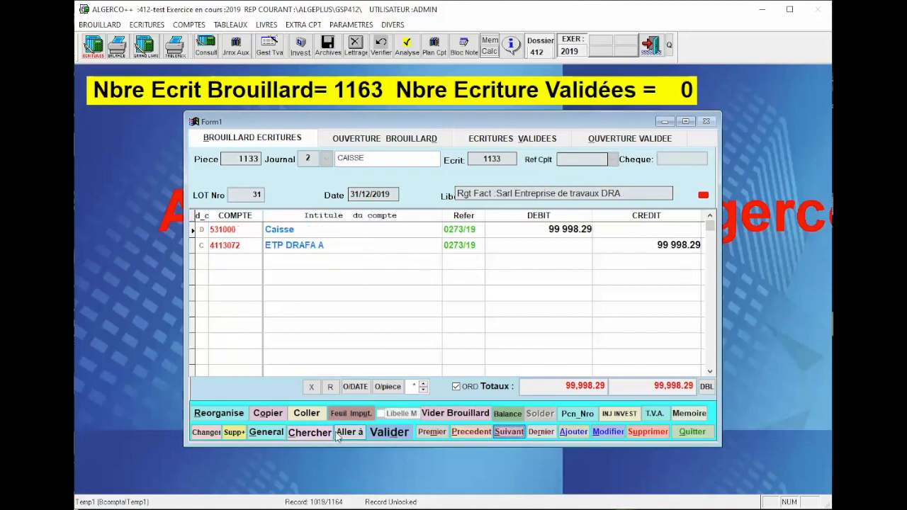
- Run an exact search for the draft entries on account 512200
click(310, 432)
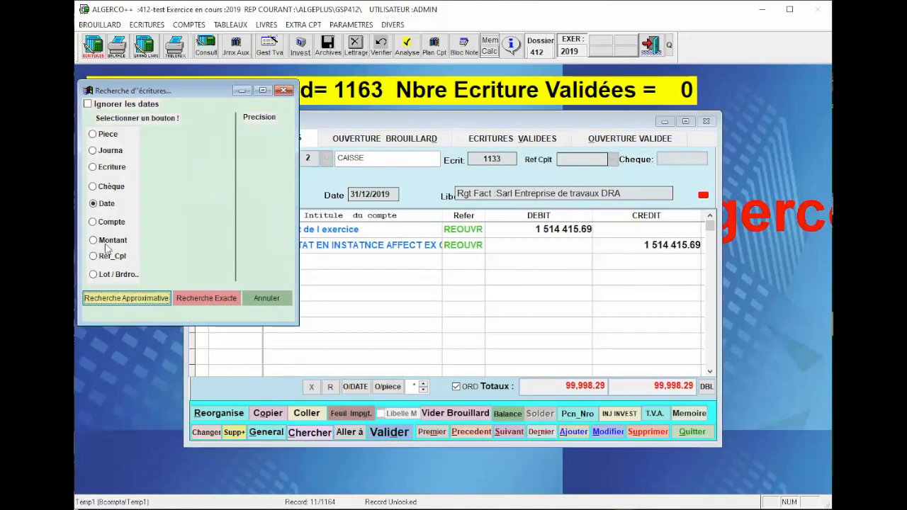
click(92, 222)
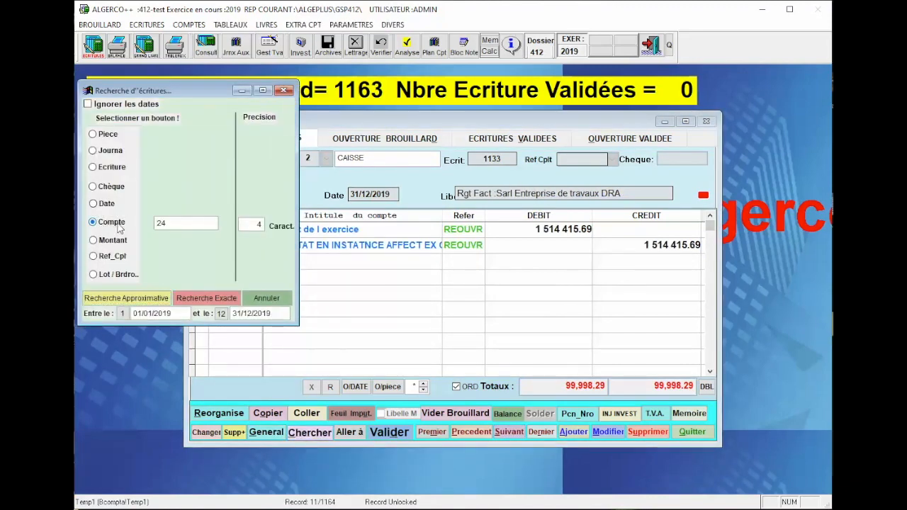
text(512200)
key(Delete)
key(Delete)
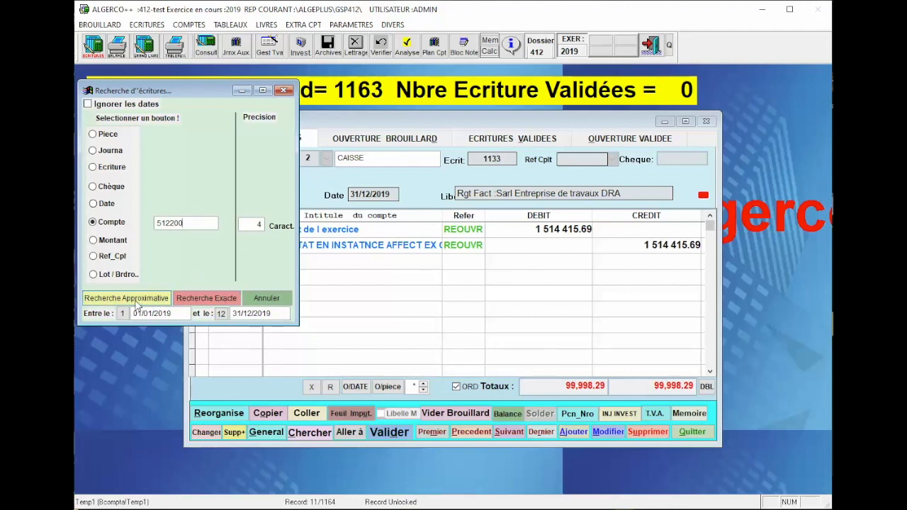
click(178, 221)
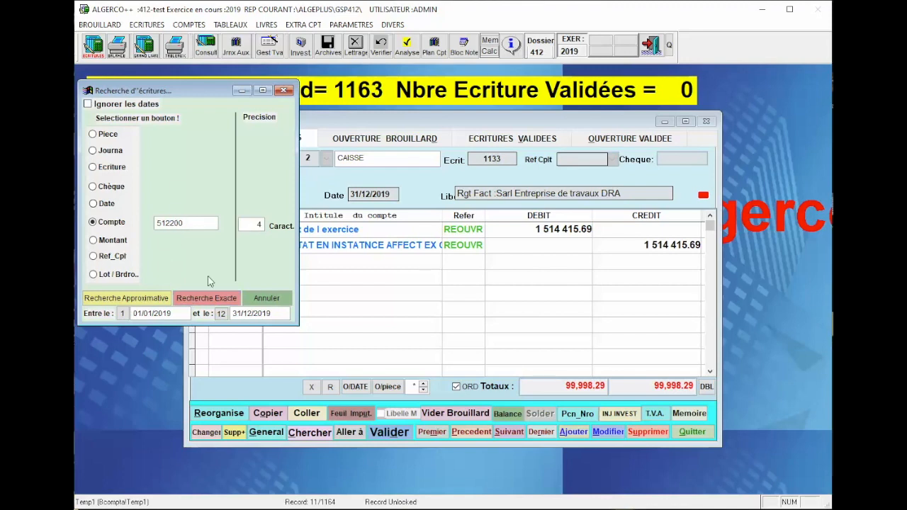
click(212, 297)
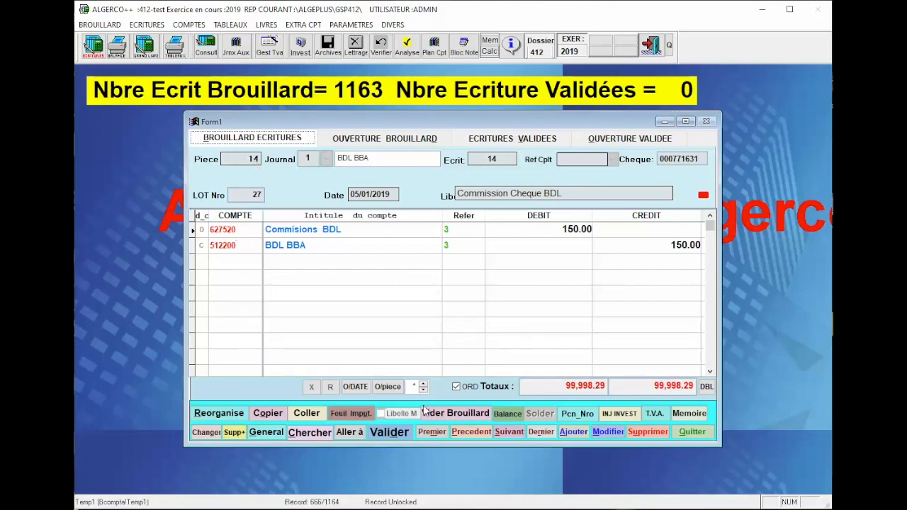
- Browse forward through the draft entries found for account 512200
click(516, 434)
click(516, 434)
click(517, 435)
click(518, 435)
click(517, 435)
click(517, 435)
click(517, 435)
click(517, 436)
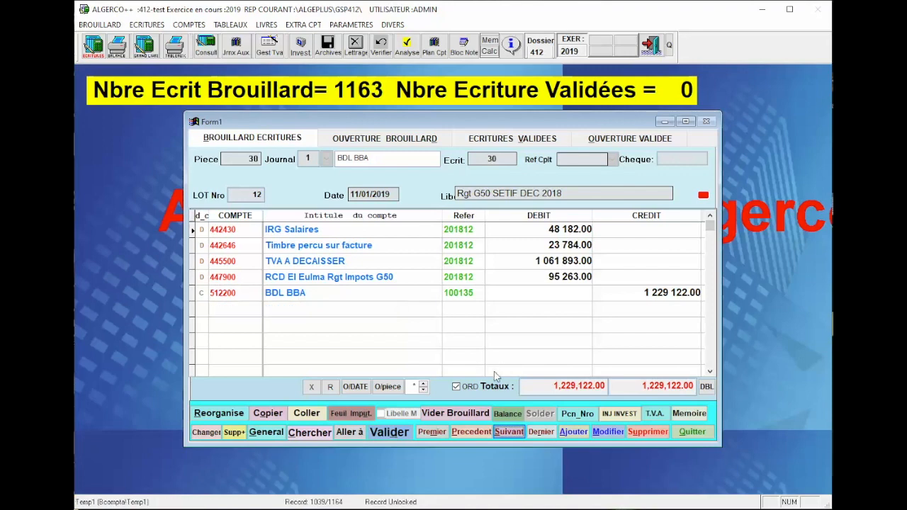
- Run an exact search for the amount 150000.00 with the end date set to 20/01/2019, and close the notice
click(312, 432)
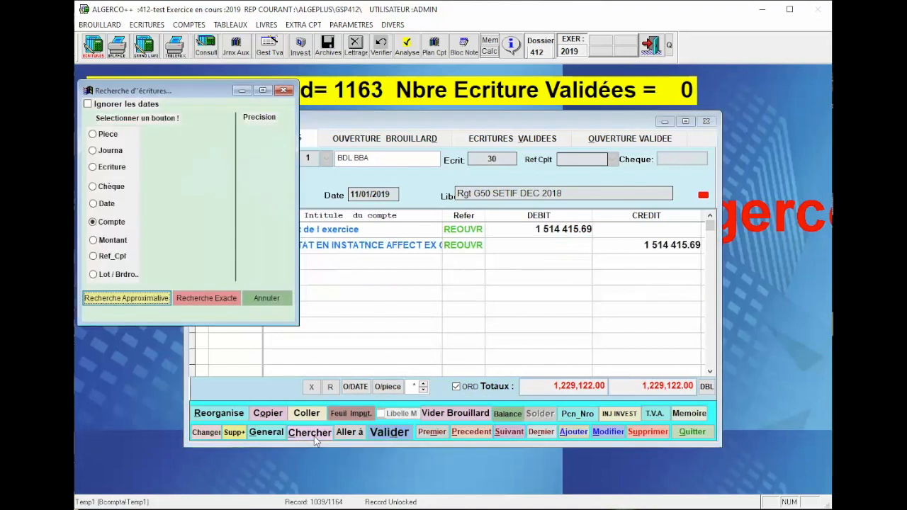
click(113, 241)
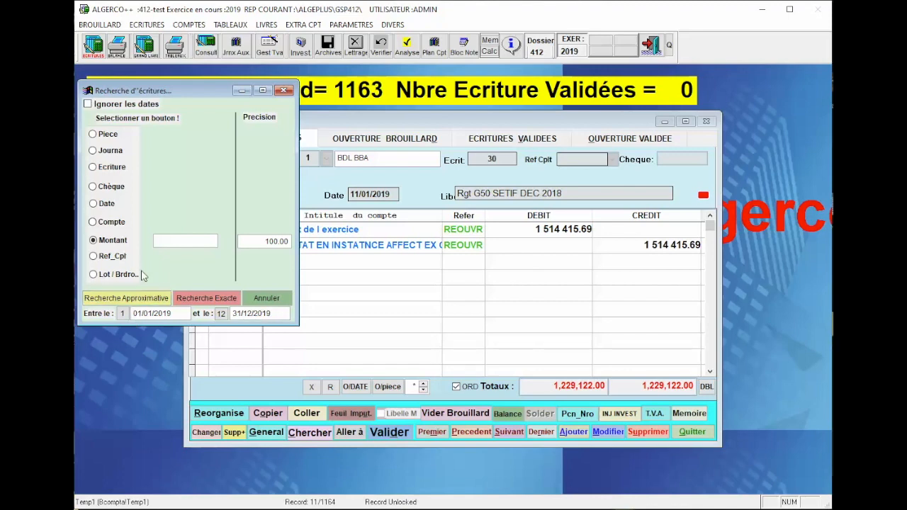
click(183, 241)
text(150000)
key(Tab)
key(Tab)
key(shift+Right)
key(shift+Right)
text(20)
key(Right)
key(Right)
key(Insert)
key(Delete)
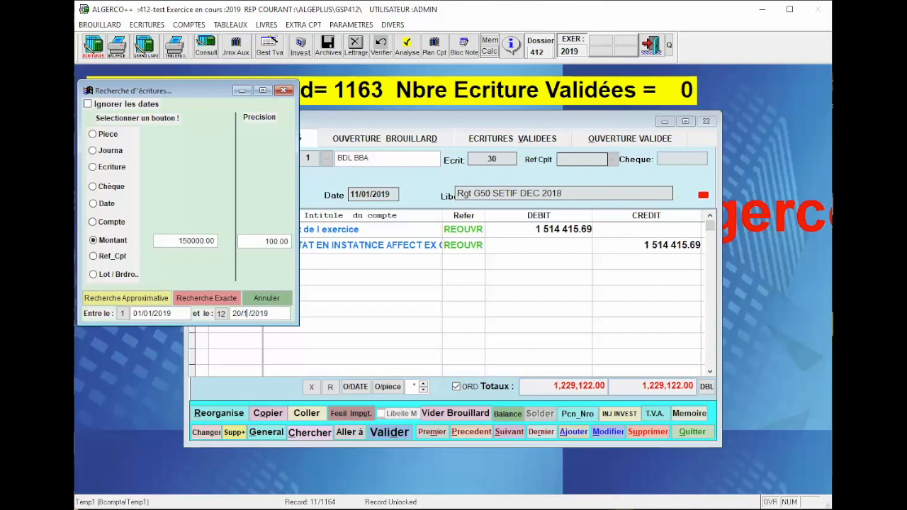
text(01)
click(211, 299)
click(473, 316)
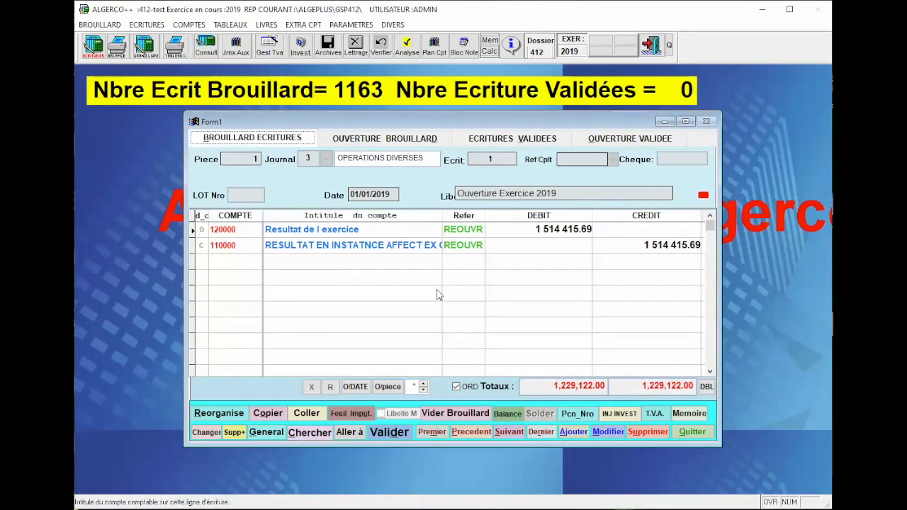
- View the Ref_Cpl search criterion, and run an exact search for lot/bordereau 10
click(320, 436)
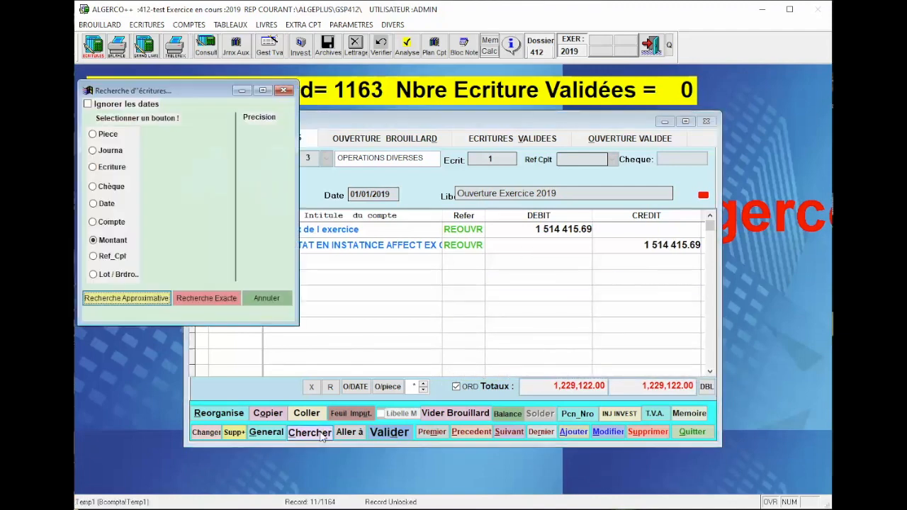
click(103, 262)
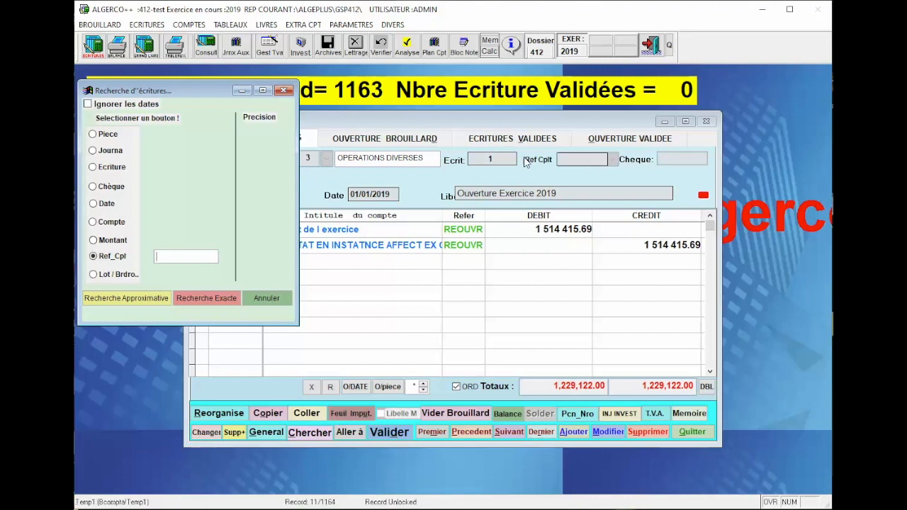
click(112, 275)
click(181, 273)
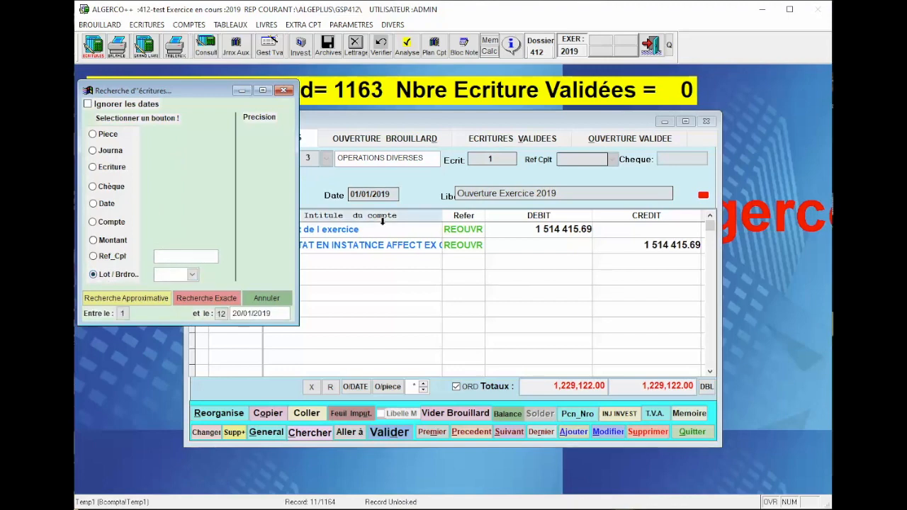
text(10)
click(213, 302)
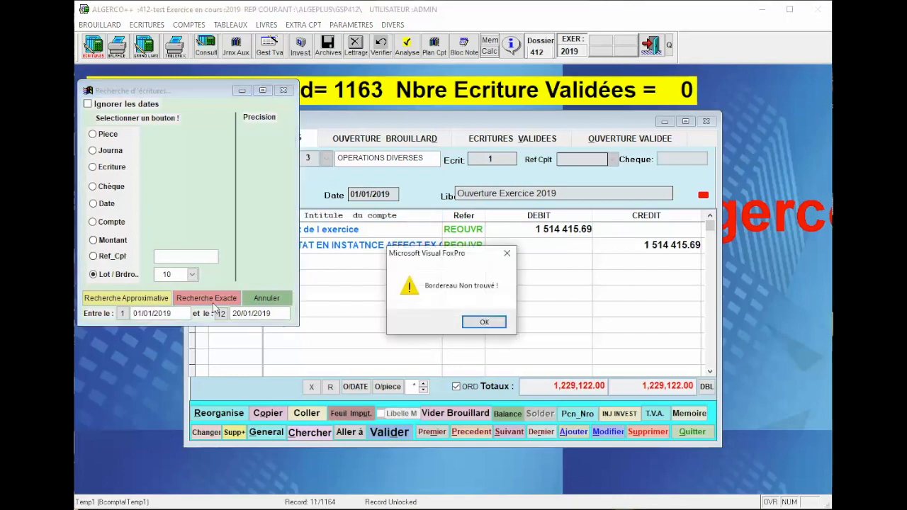
click(487, 321)
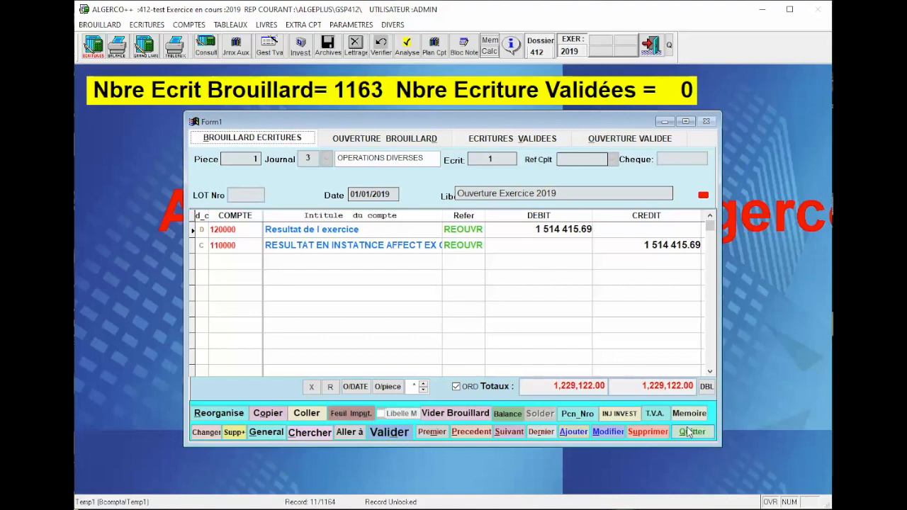
- Cancel the entry search once, reopen it and run an exact search for lot/bordereau 9
click(310, 432)
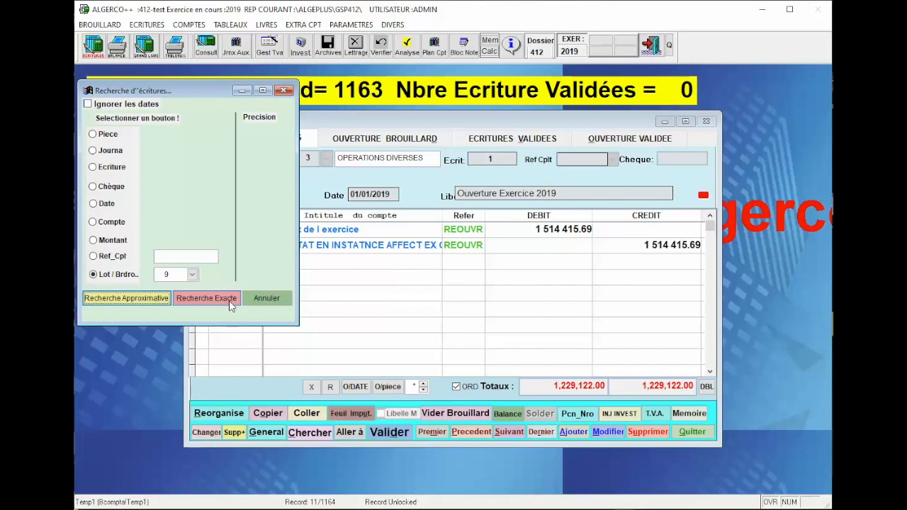
click(262, 300)
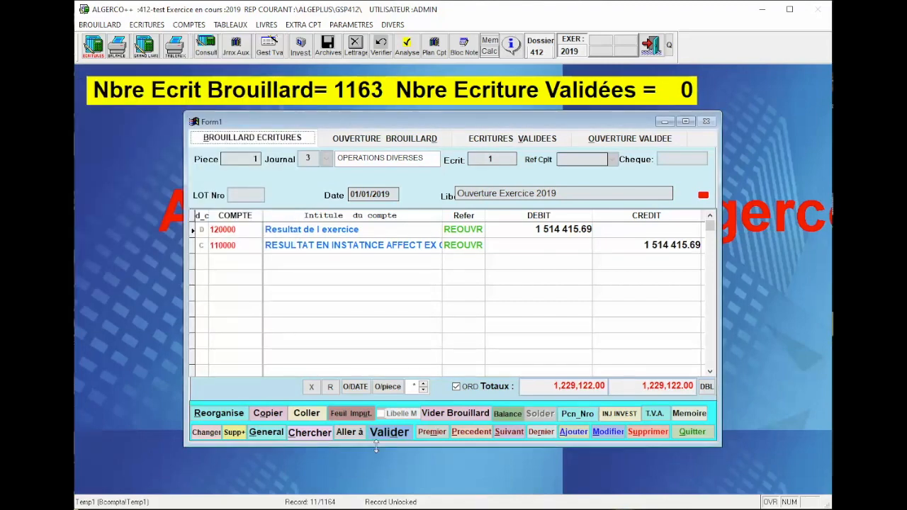
click(310, 433)
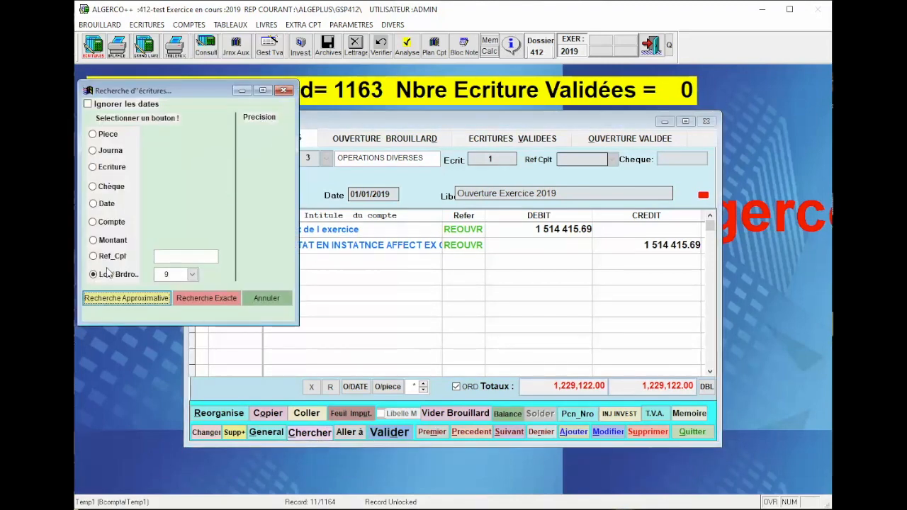
click(190, 300)
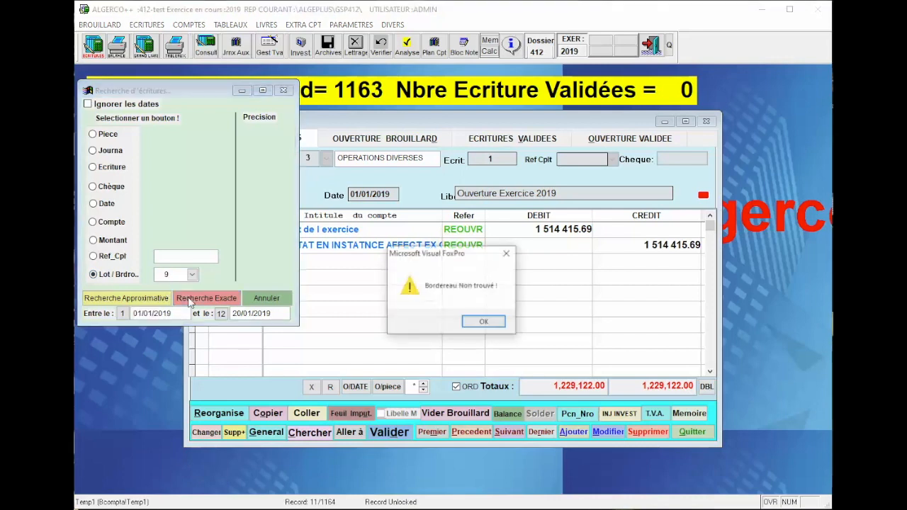
key(Return)
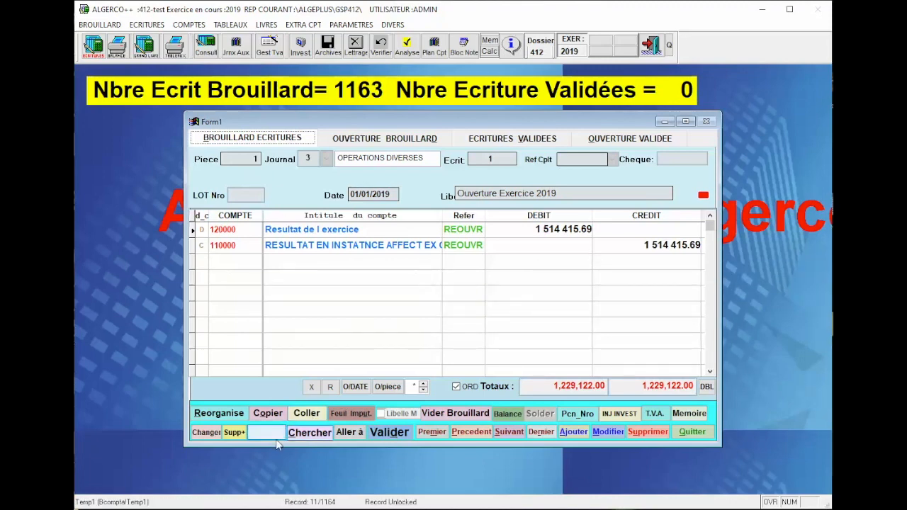
- Replace account 512200 with 512300 throughout the draft entries only
click(208, 432)
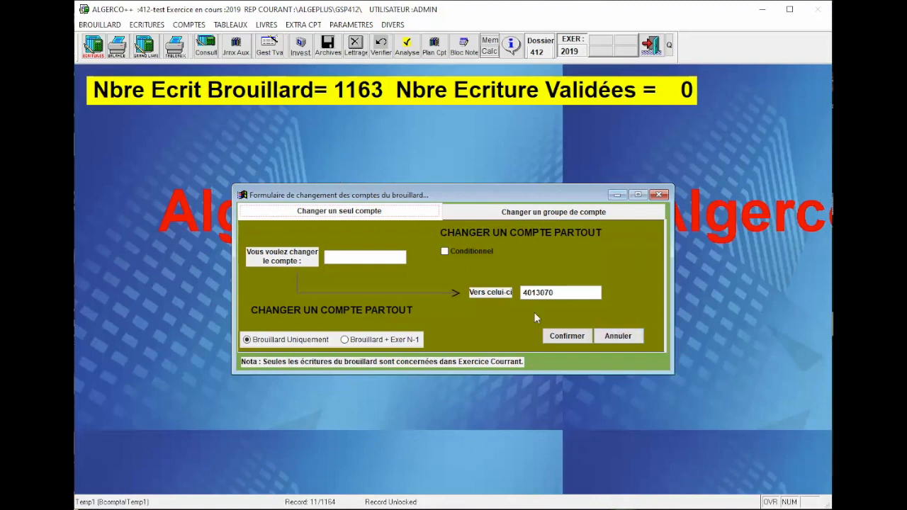
click(347, 258)
text(512)
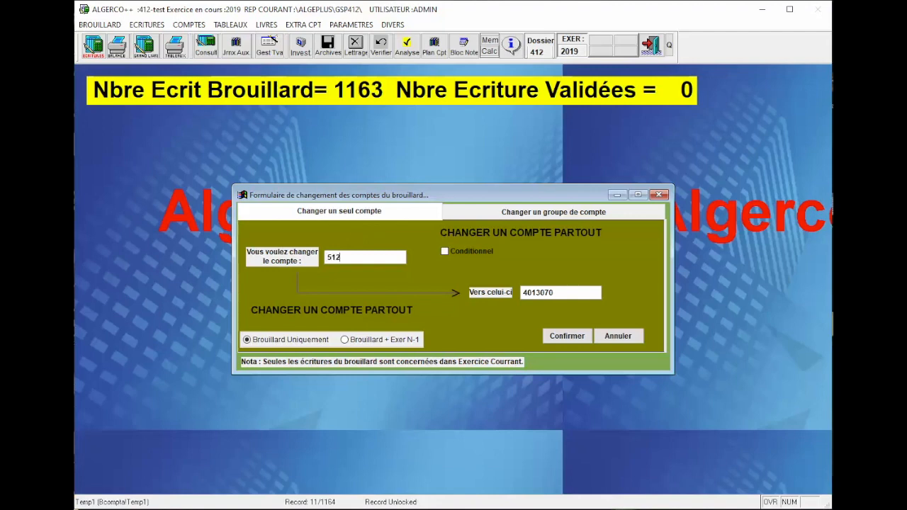
text(200)
key(Tab)
text(512300)
click(560, 337)
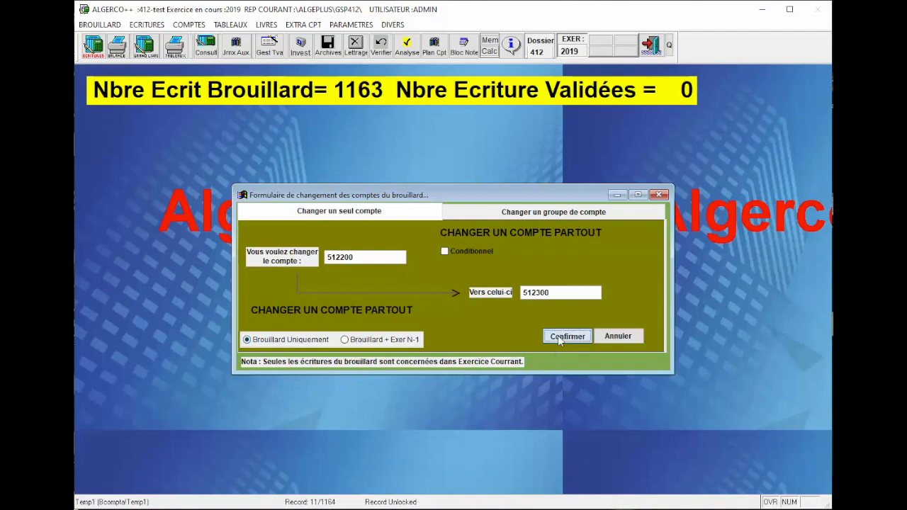
click(492, 322)
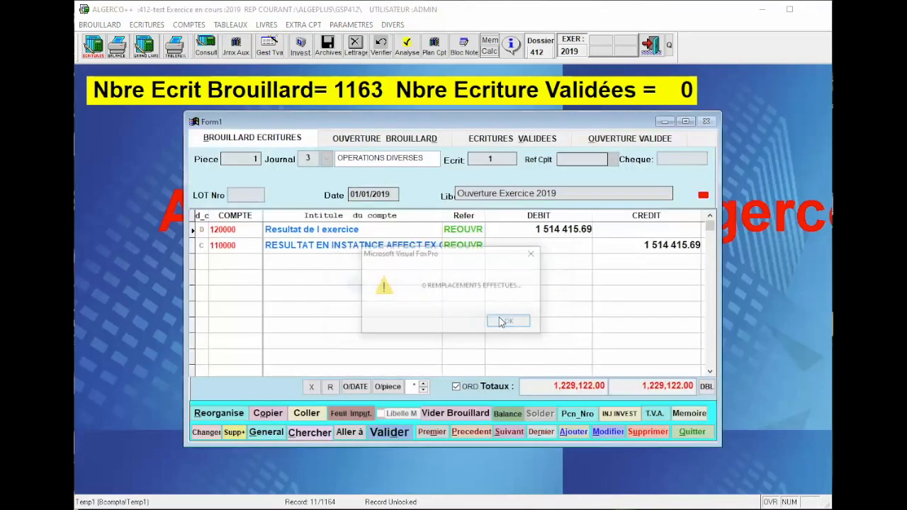
click(501, 322)
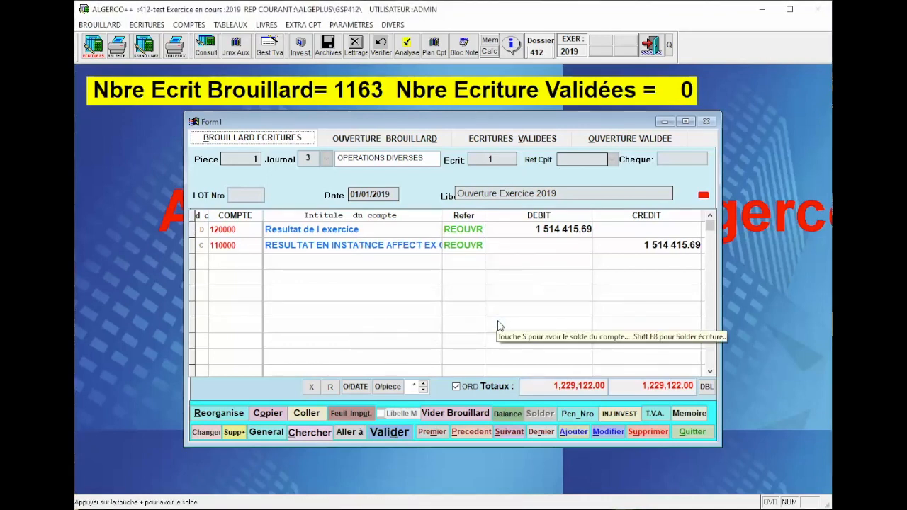
- Search the draft entries for account 512200 with an exact search to check the replacement
click(310, 432)
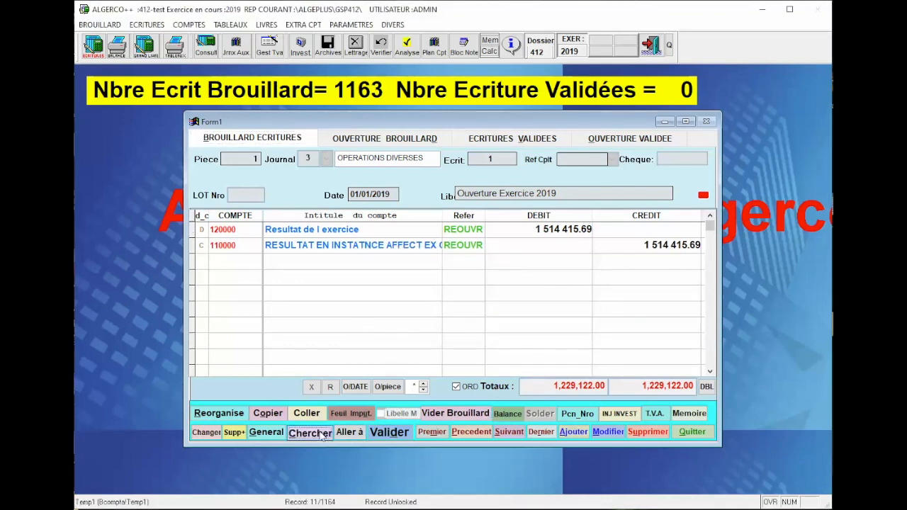
click(114, 224)
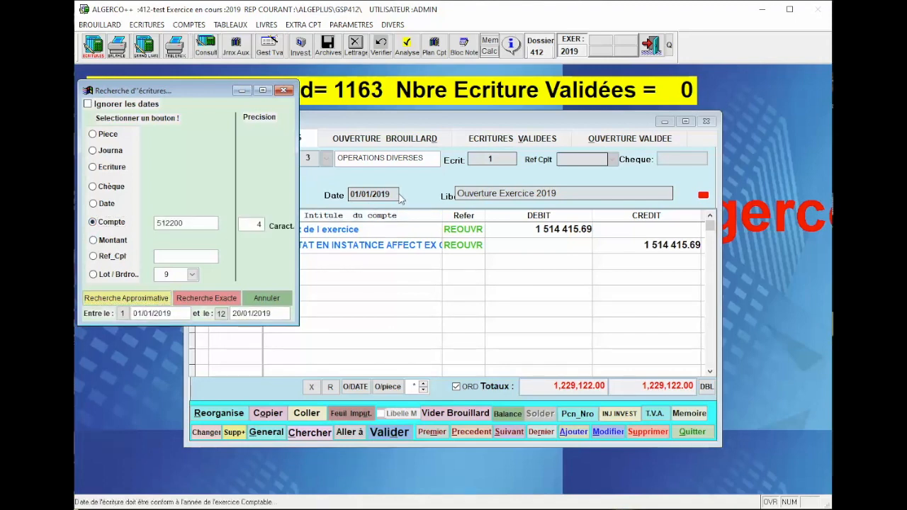
click(209, 298)
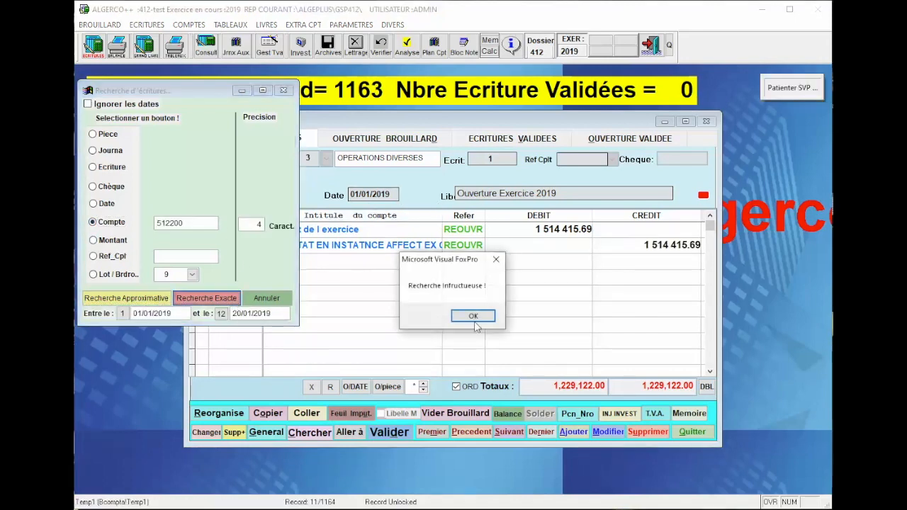
click(493, 320)
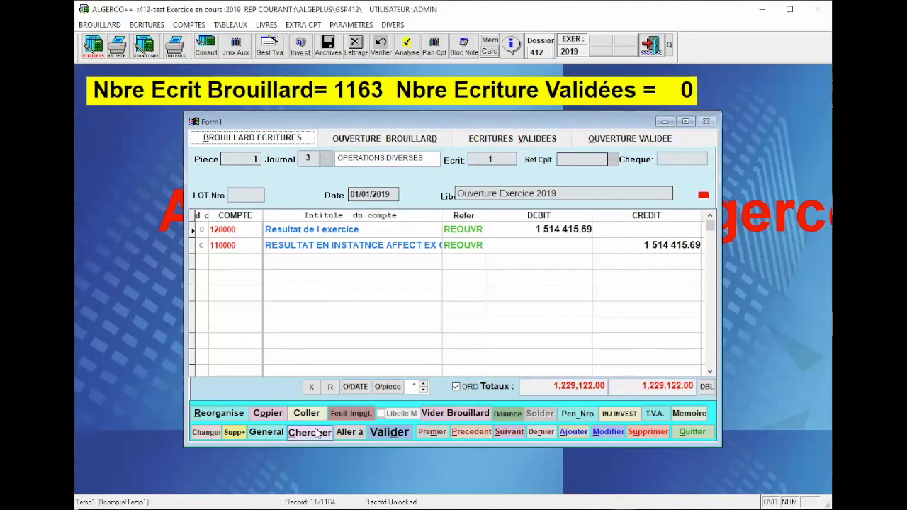
- Run an exact search for the draft entries on account 512300
click(113, 222)
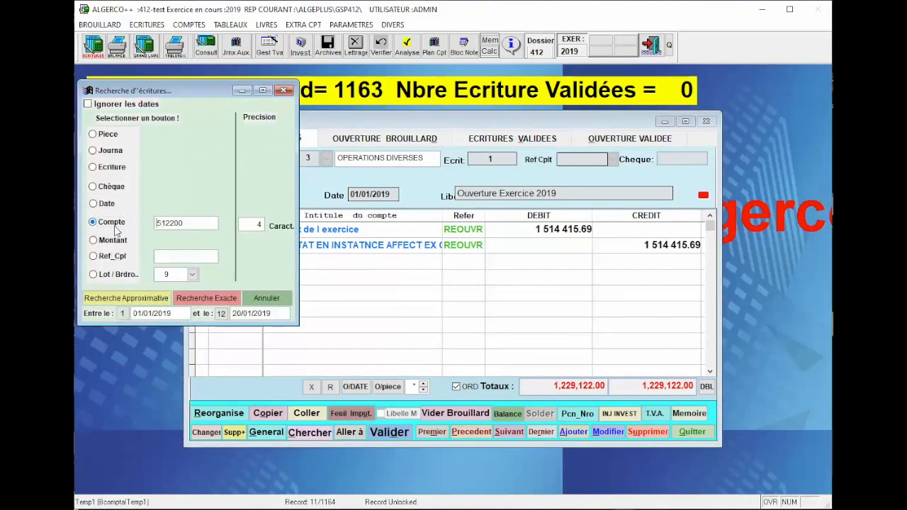
double_click(175, 224)
text(120000)
click(216, 298)
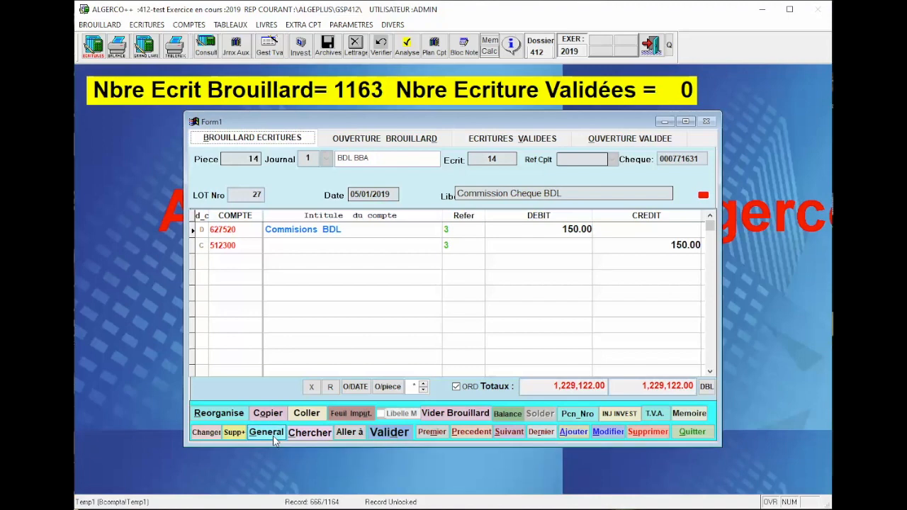
- Replace account 512300 with 512200 throughout the draft entries to reverse the account change
click(211, 433)
click(344, 257)
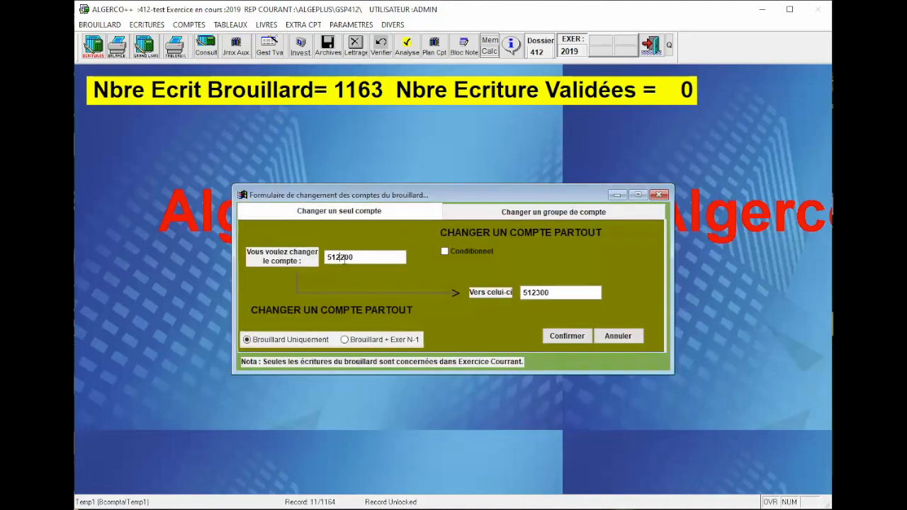
key(shift+Right)
key(Right)
key(shift+Right)
click(578, 338)
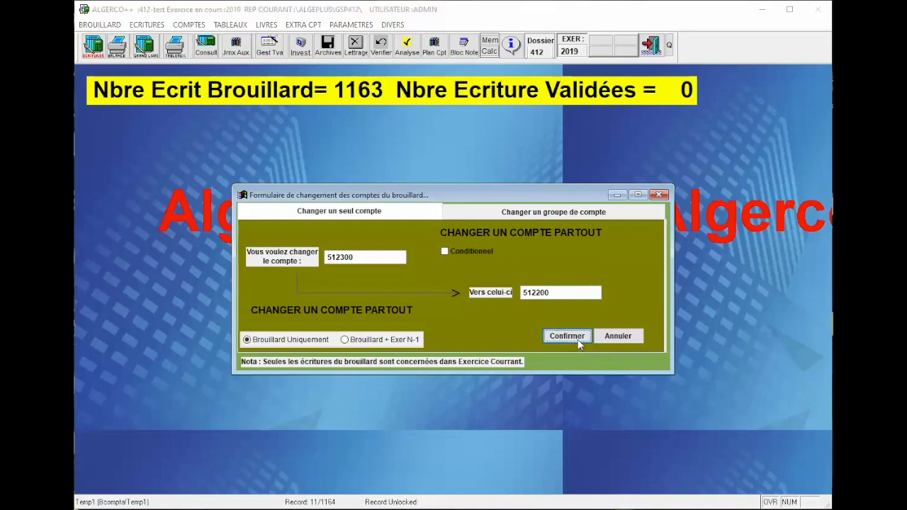
click(491, 323)
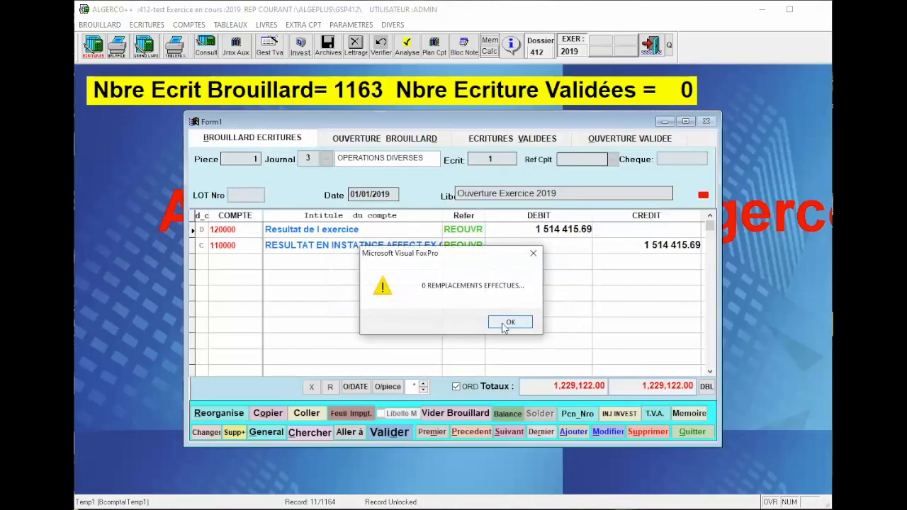
click(506, 323)
- Run an exact search for account 512200 again and browse forward through the draft entries
click(310, 432)
click(113, 222)
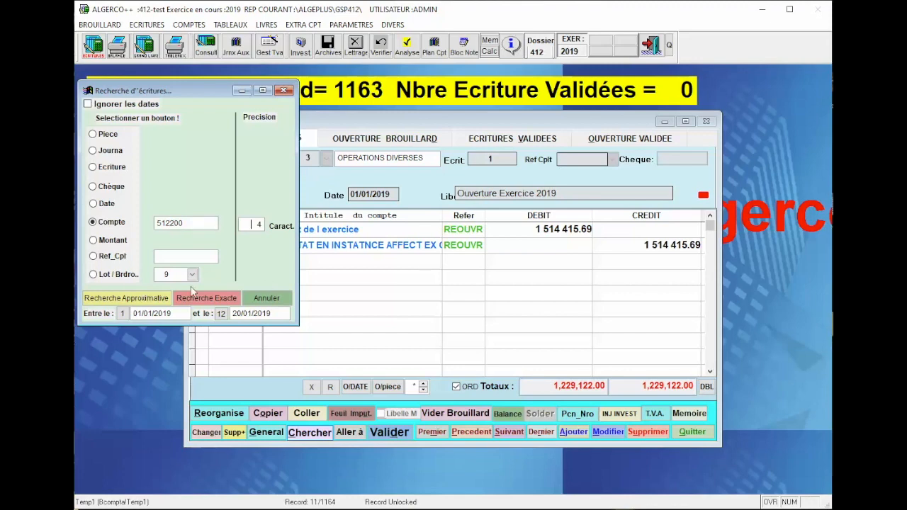
click(202, 299)
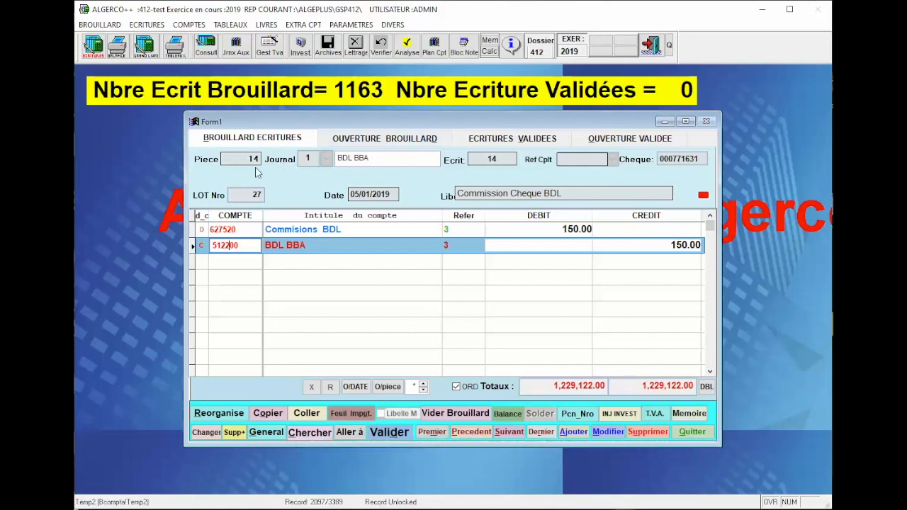
click(510, 432)
click(509, 431)
click(510, 432)
click(510, 432)
click(510, 432)
click(510, 432)
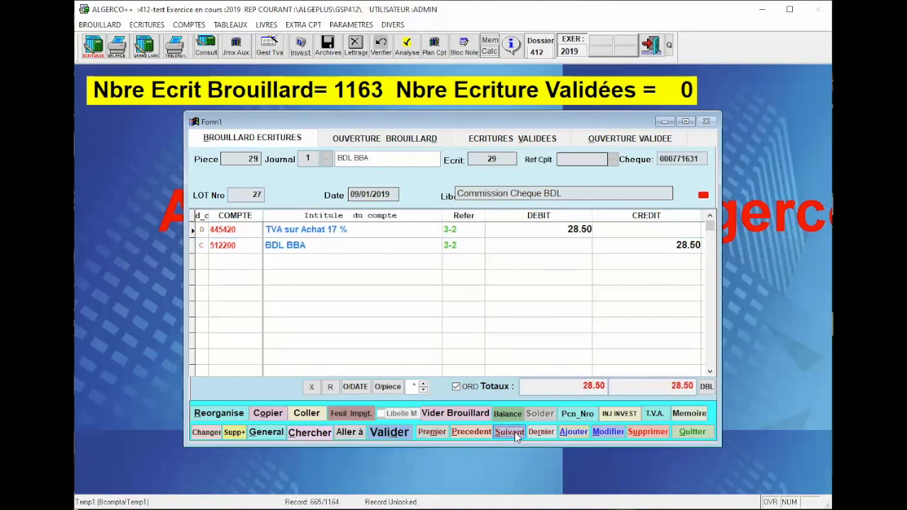
click(509, 431)
click(510, 431)
click(510, 431)
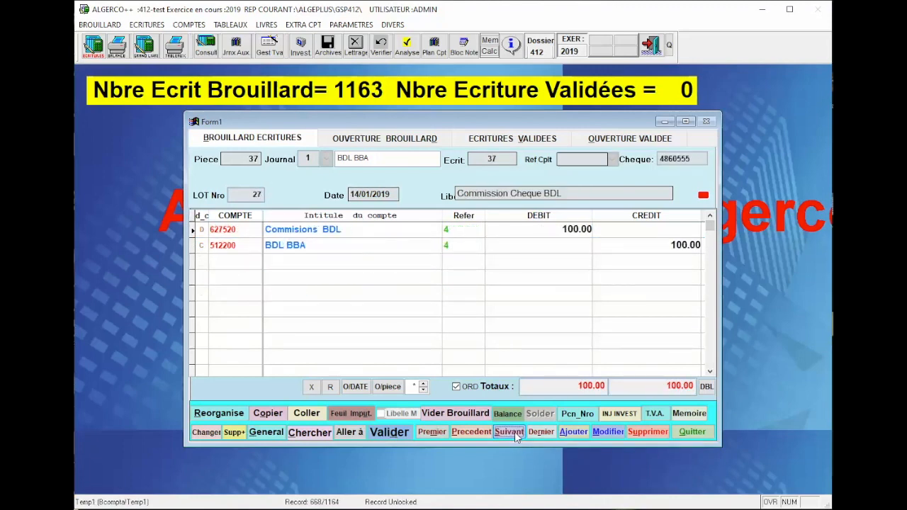
- Go directly to the draft entry with piece number 200
click(348, 432)
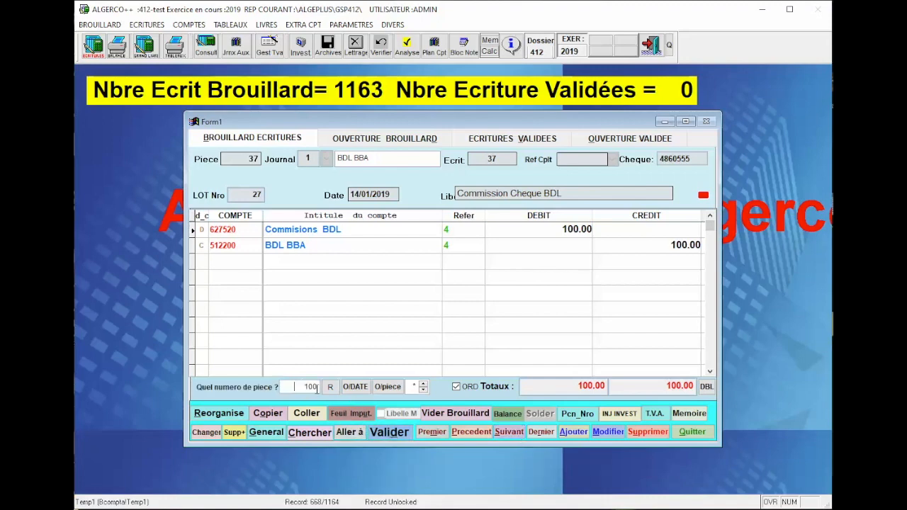
text(200)
key(Return)
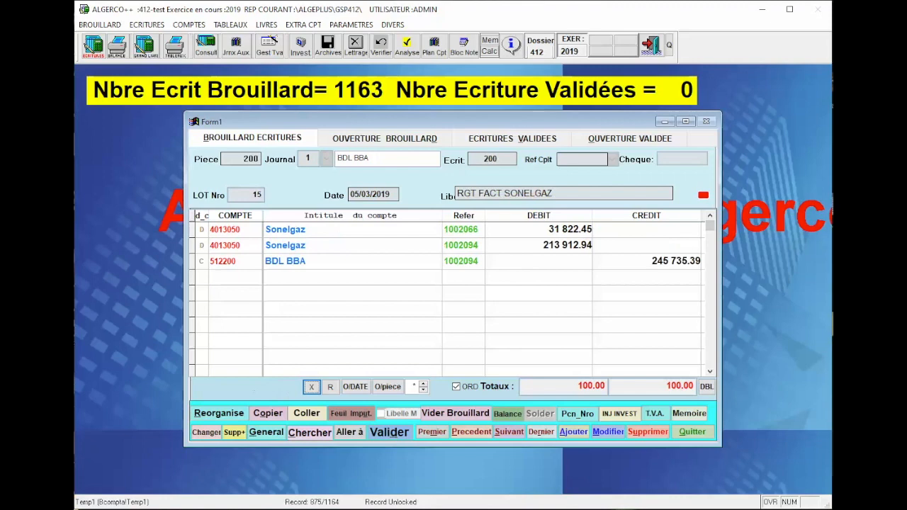